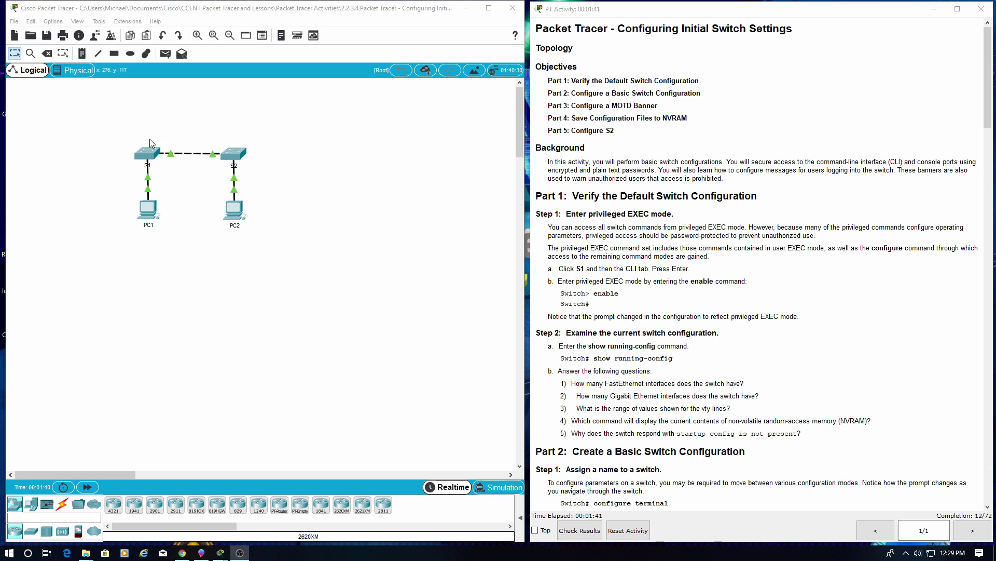
Open switch S1's CLI tab and place its window beside the instructions
click(150, 151)
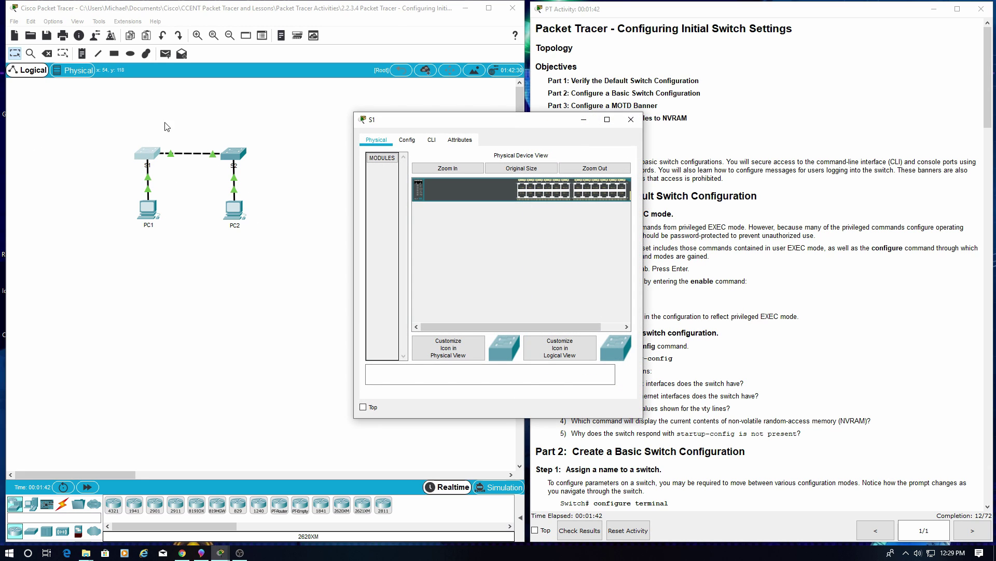
drag(415, 121, 206, 228)
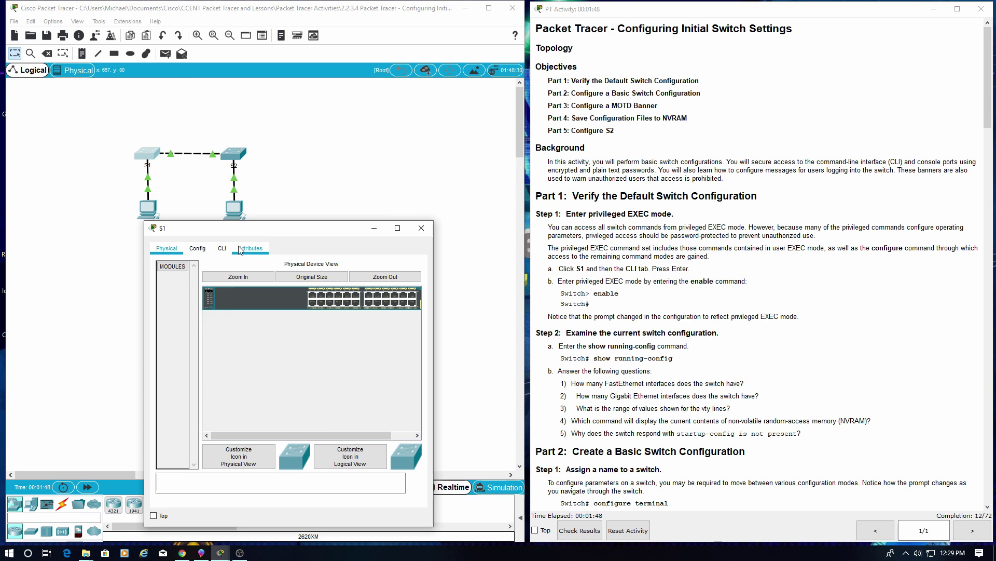
click(223, 249)
drag(283, 224, 386, 141)
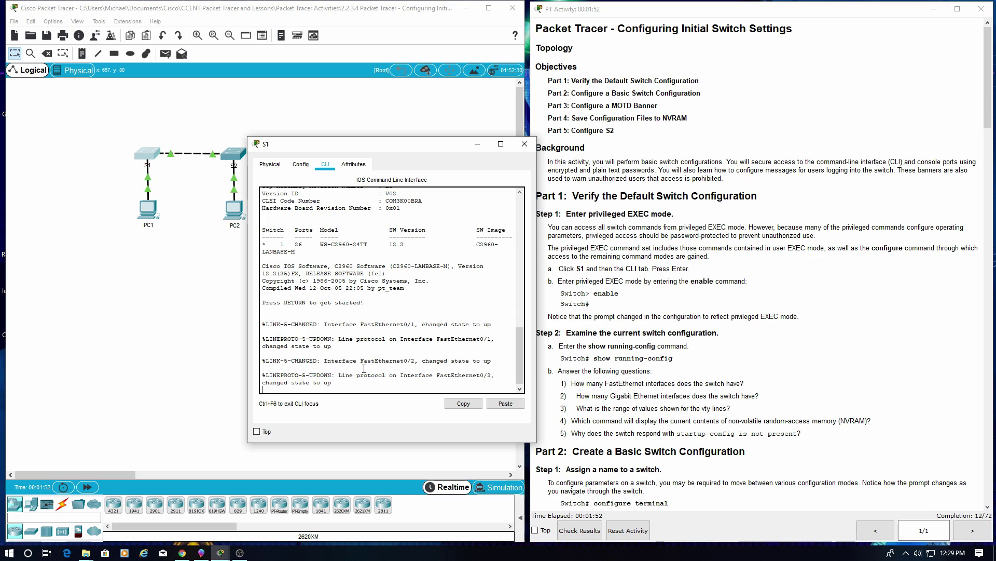
At the Switch> prompt, run enable to reach the Switch# privileged EXEC prompt
key(Return)
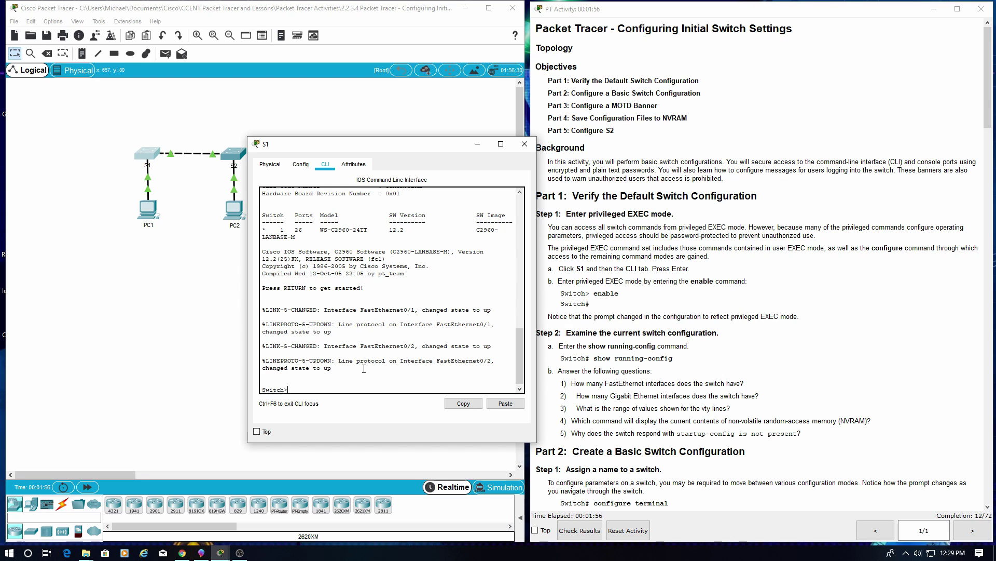
text(enable)
key(Return)
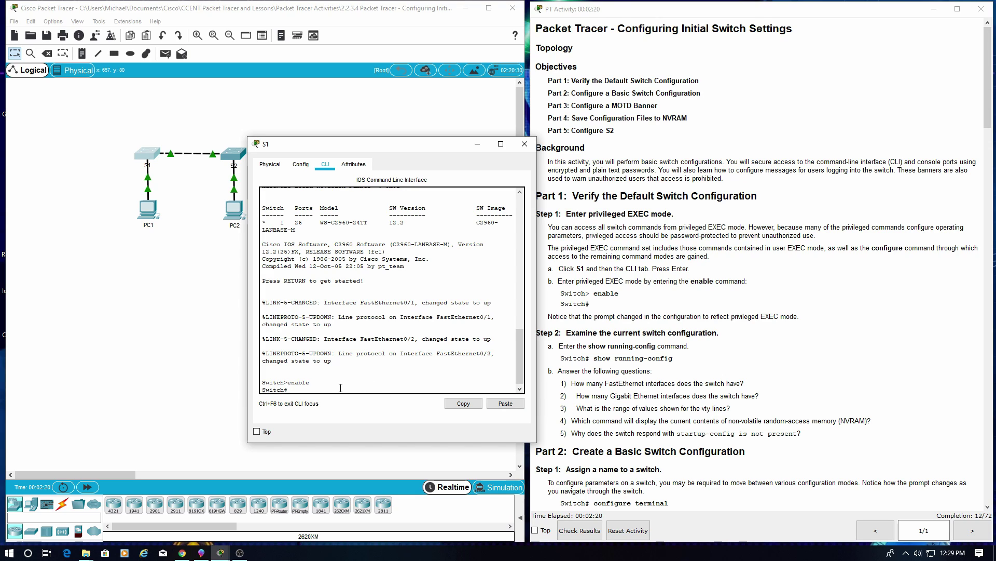
Run show running-config on S1 and page through the whole default listing to its end
text(show running-)
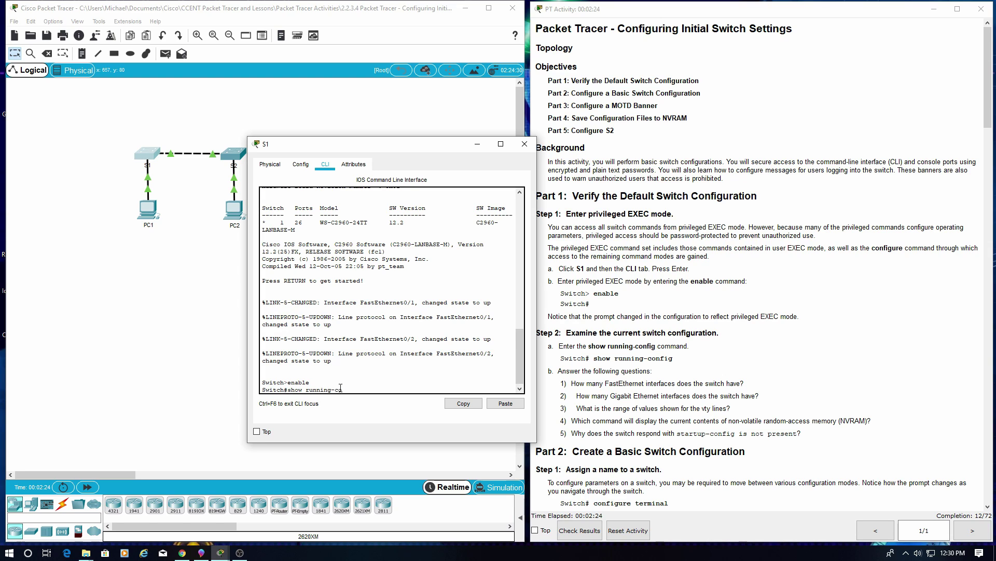
text(config)
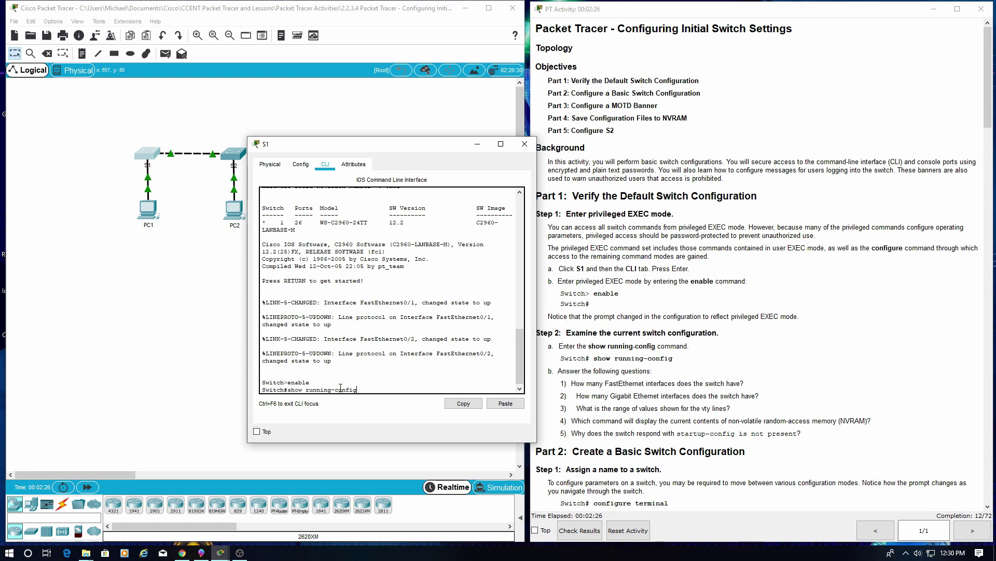
key(Return)
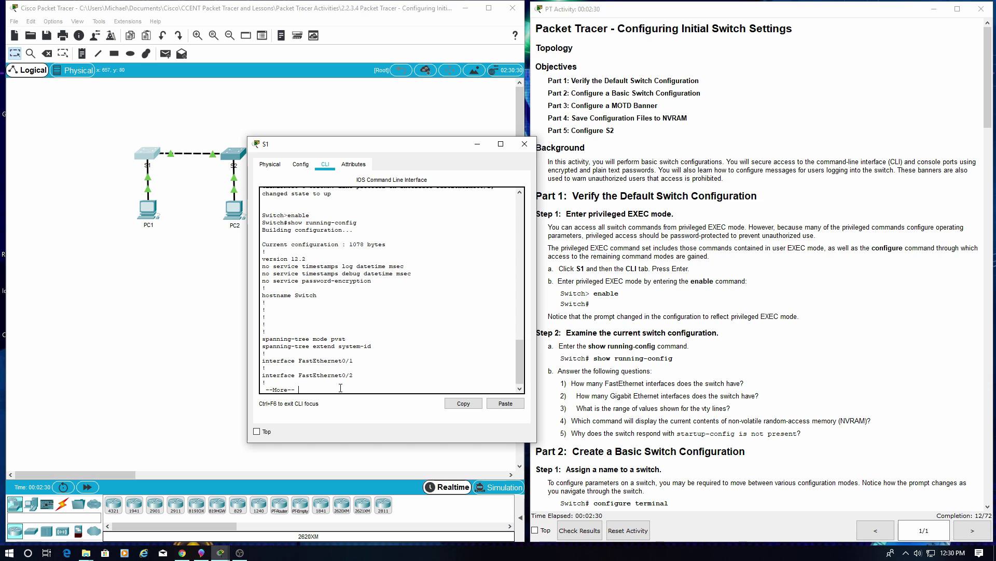
key(Return)
key(Return)
key(Return)
key(Return)
key(Return)
key(Return)
key(Return)
key(Return)
key(Return)
key(Return)
key(Return)
key(Return)
key(Return)
key(Return)
key(Return)
key(Return)
key(Return)
key(Return)
key(Return)
key(Return)
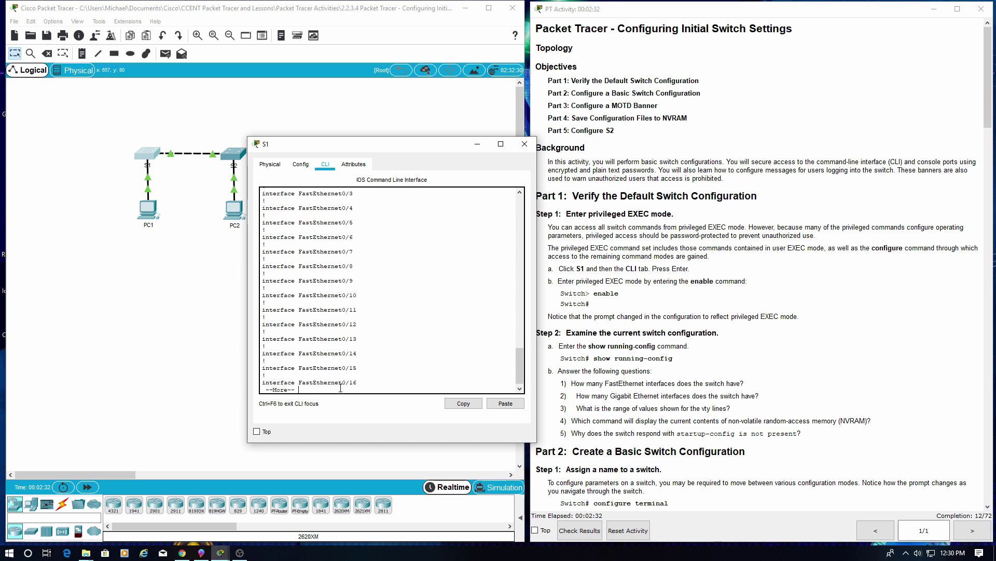
key(Return)
key(Return)
key(Return)
key(Return)
key(Return)
key(Return)
key(Return)
key(Return)
key(Return)
key(Return)
key(Return)
key(Return)
key(Return)
key(Return)
key(Return)
key(Return)
key(Return)
key(Return)
key(Return)
key(Return)
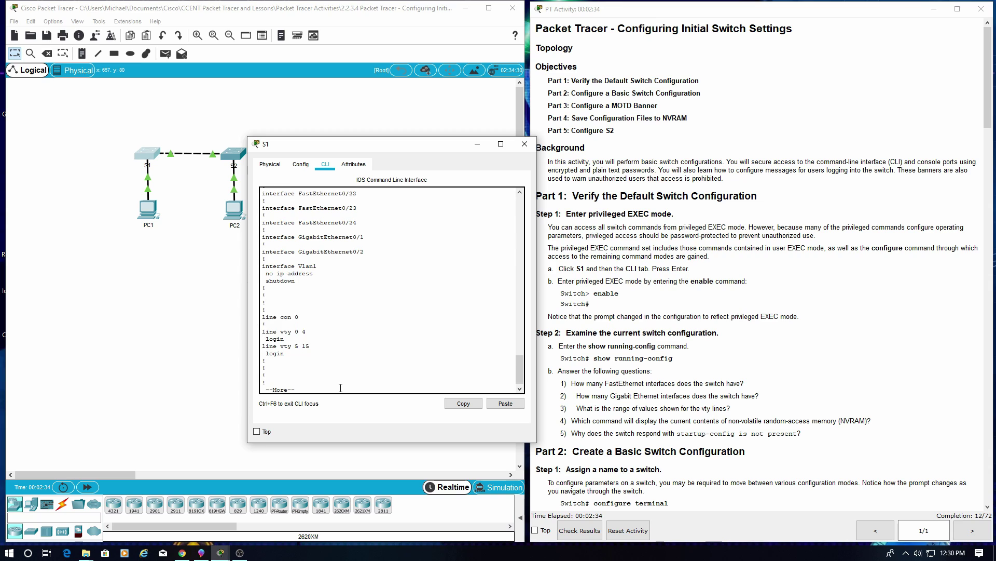
key(Return)
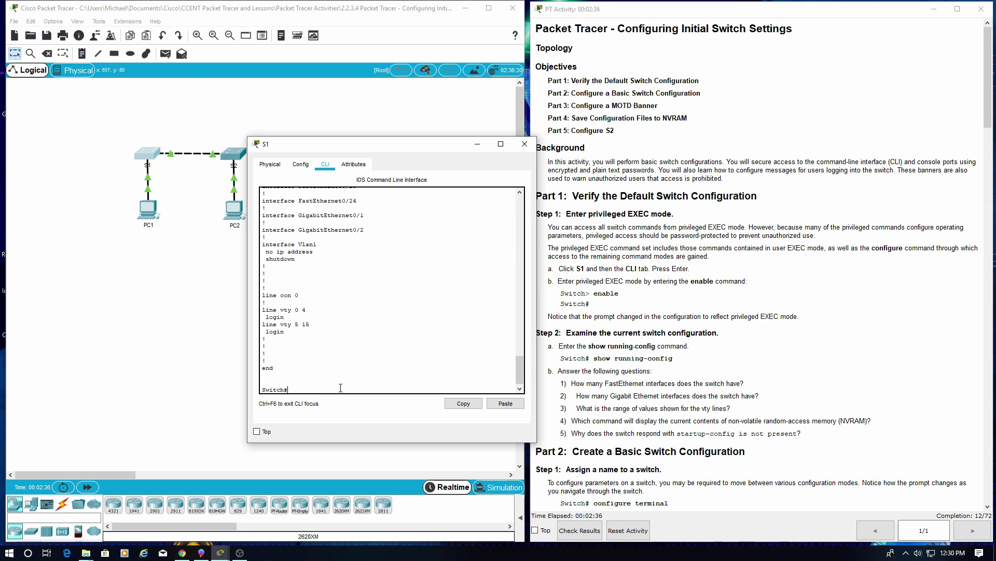
scroll(382, 357, up, 5)
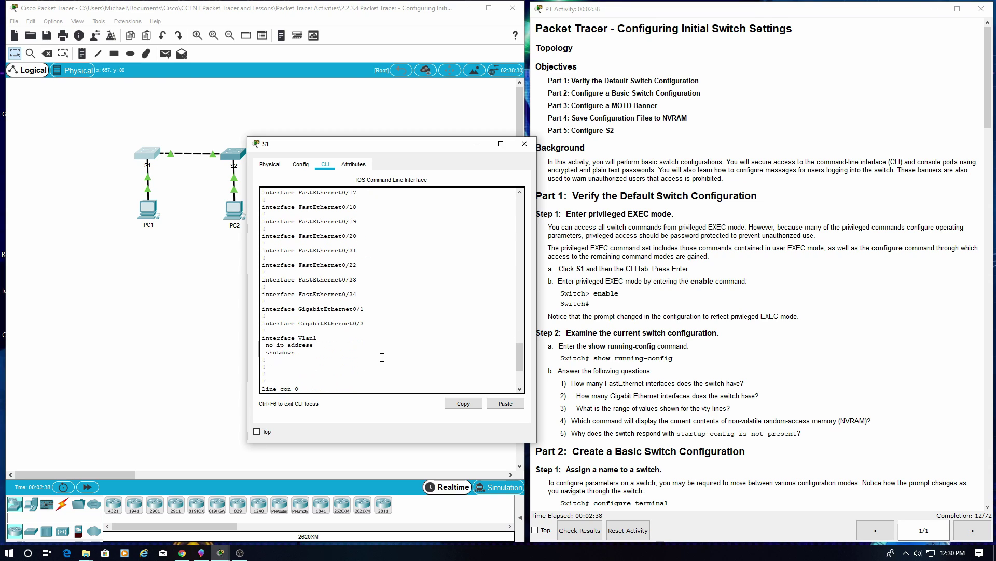
scroll(382, 357, up, 10)
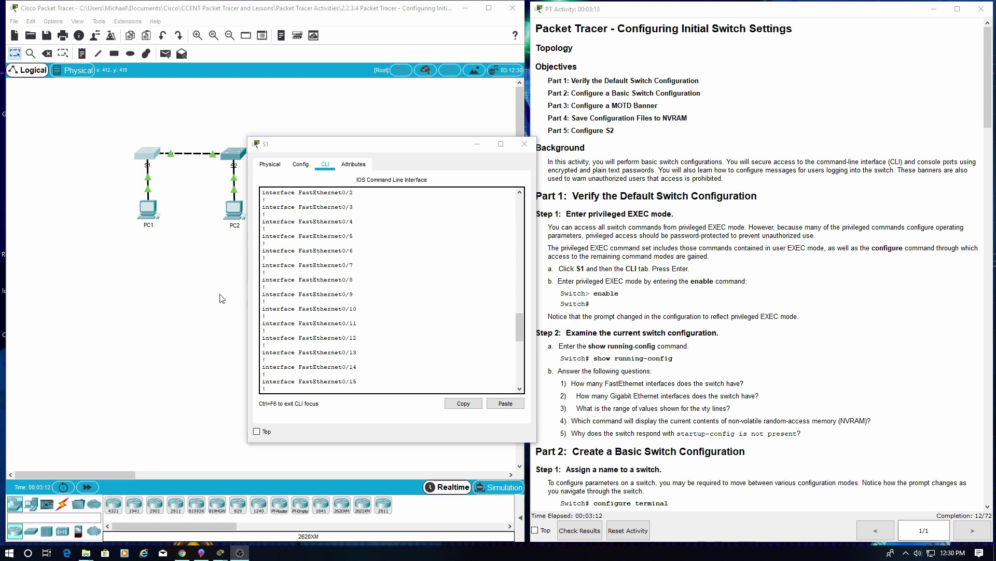
scroll(403, 330, down, 10)
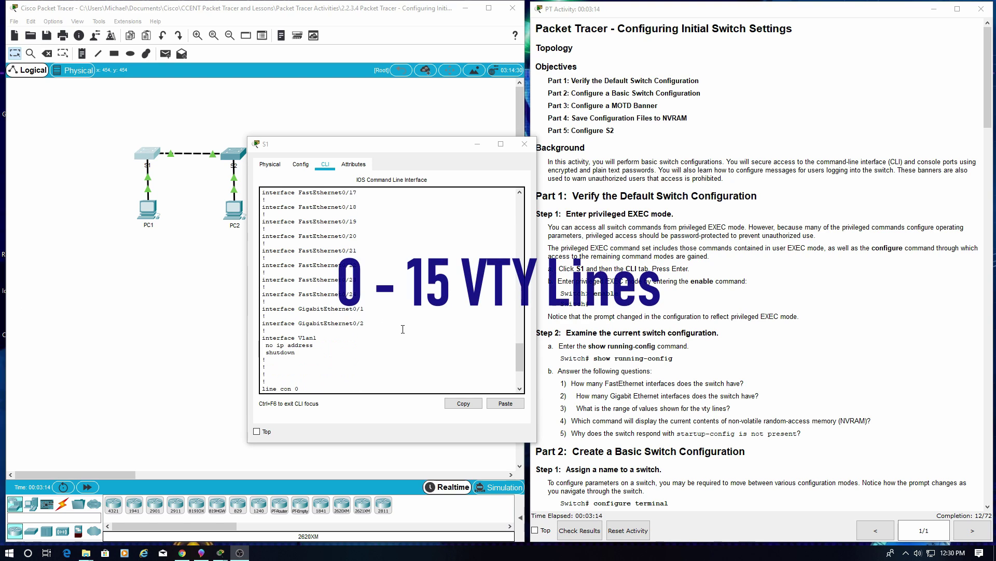
scroll(403, 329, down, 3)
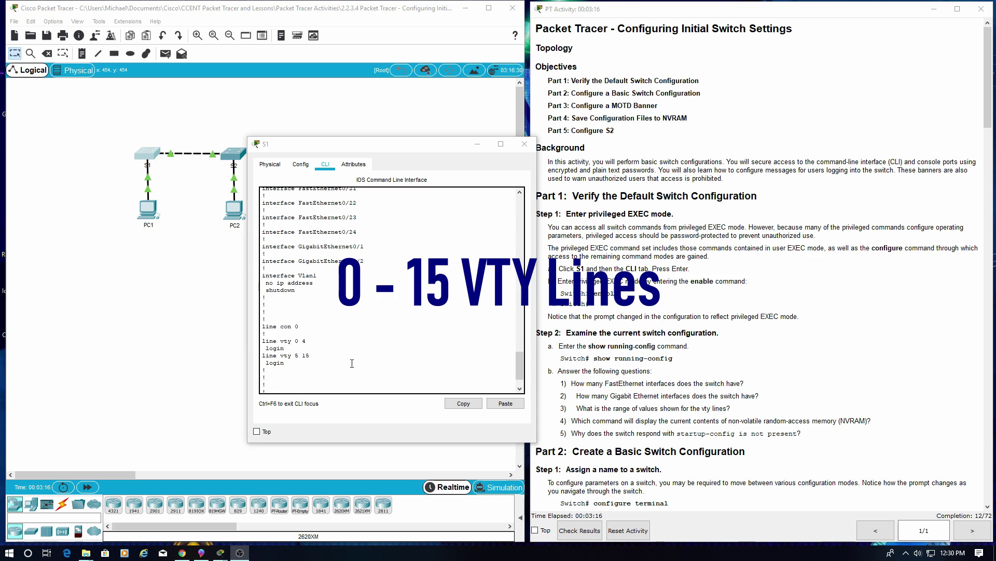
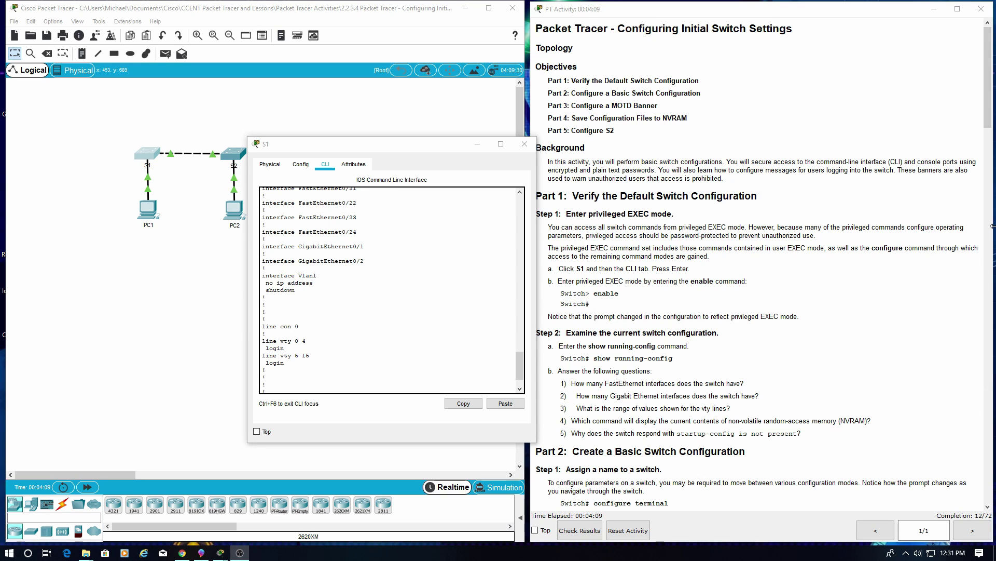
Move the S1 console beside the instructions, scroll them to Part 2, and finish the running-config listing
drag(434, 145, 301, 178)
scroll(686, 390, down, 5)
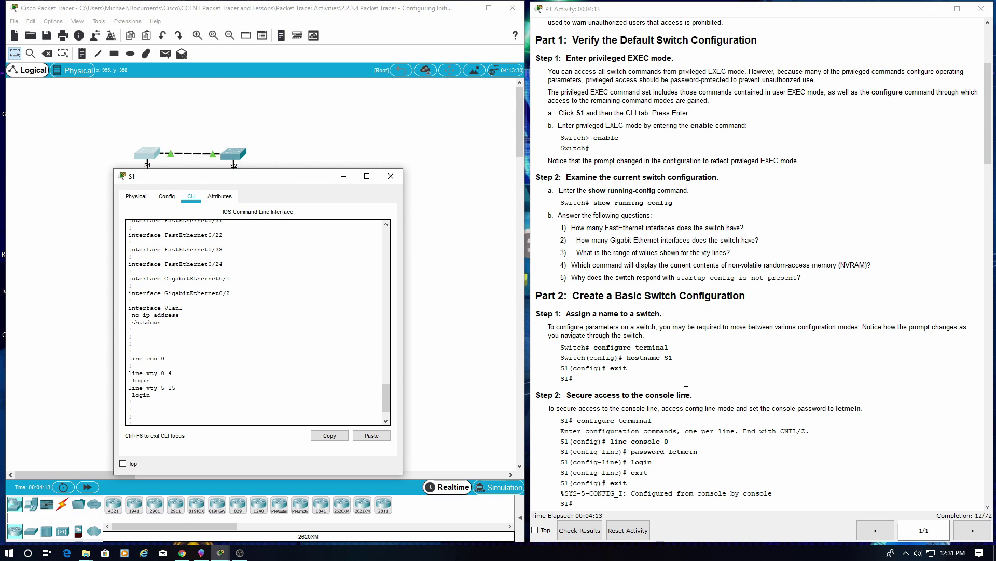
scroll(686, 390, down, 1)
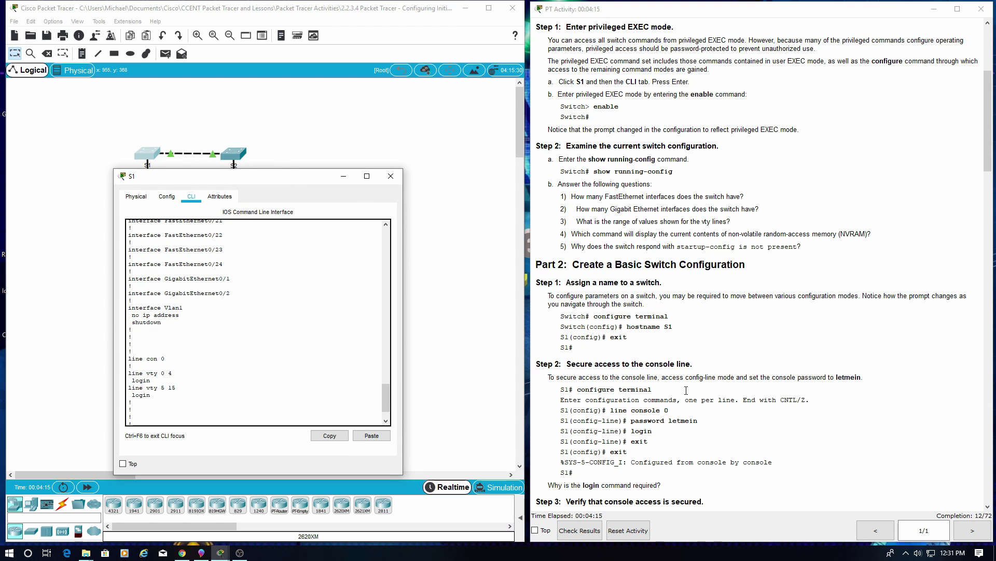
scroll(687, 390, down, 3)
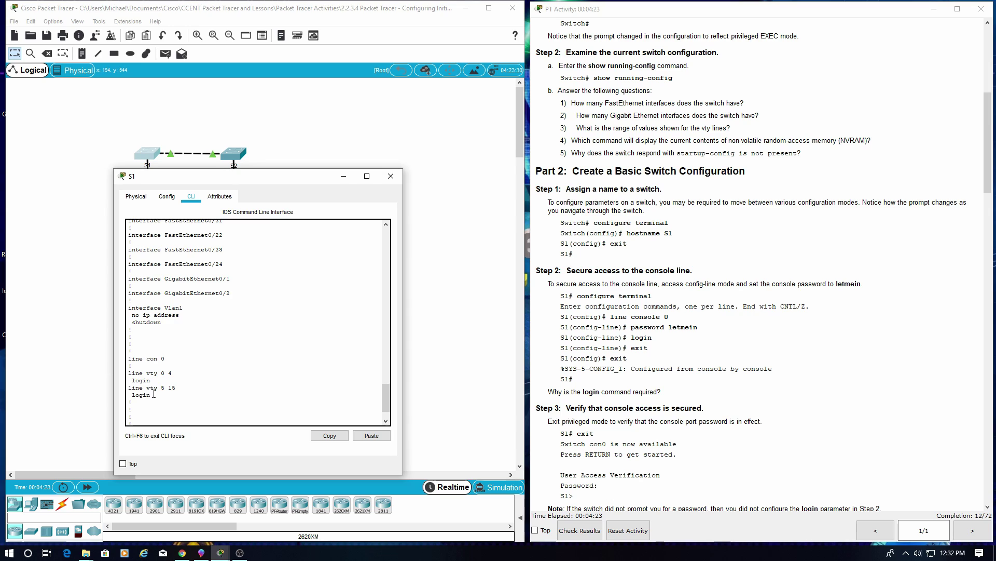
key(space)
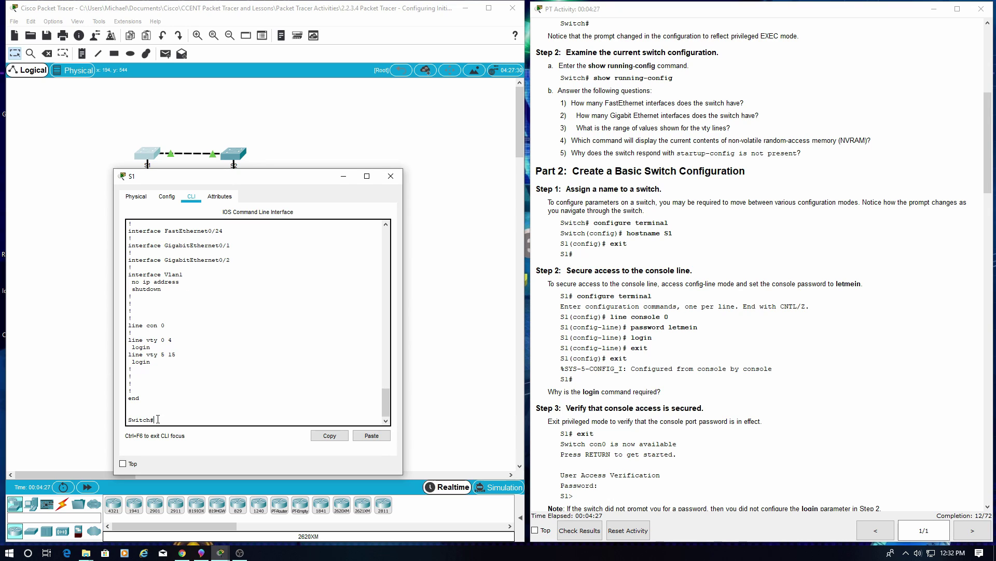
text(config t)
In global configuration mode, set the hostname to S1, then exit back to the S1# prompt
key(Return)
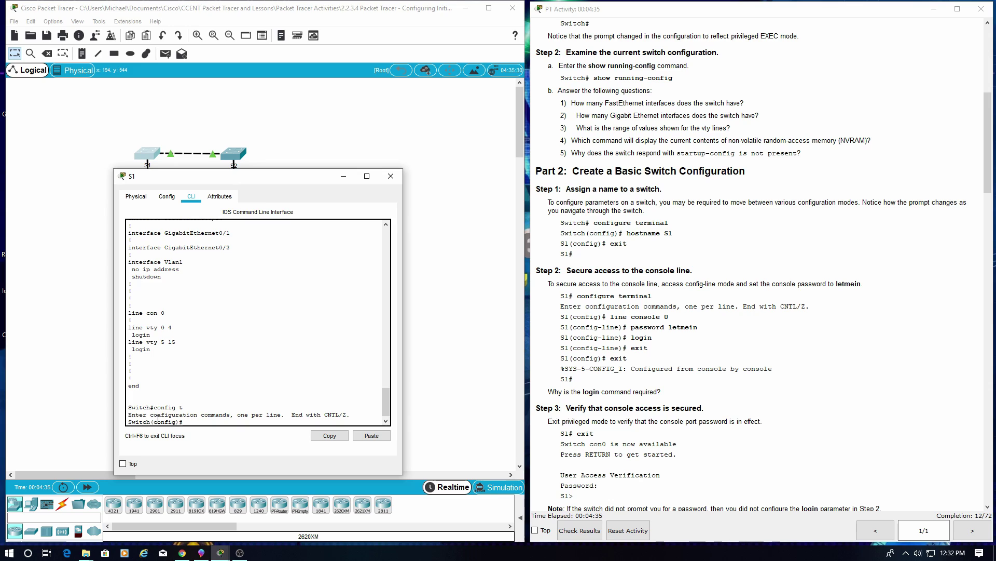
text(hostname S1)
key(Return)
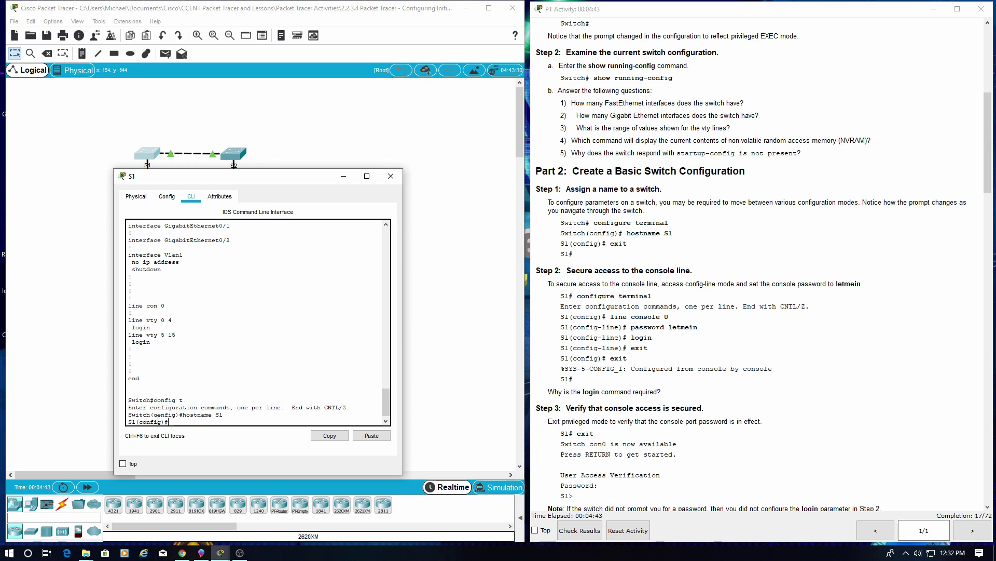
text(exit)
key(Return)
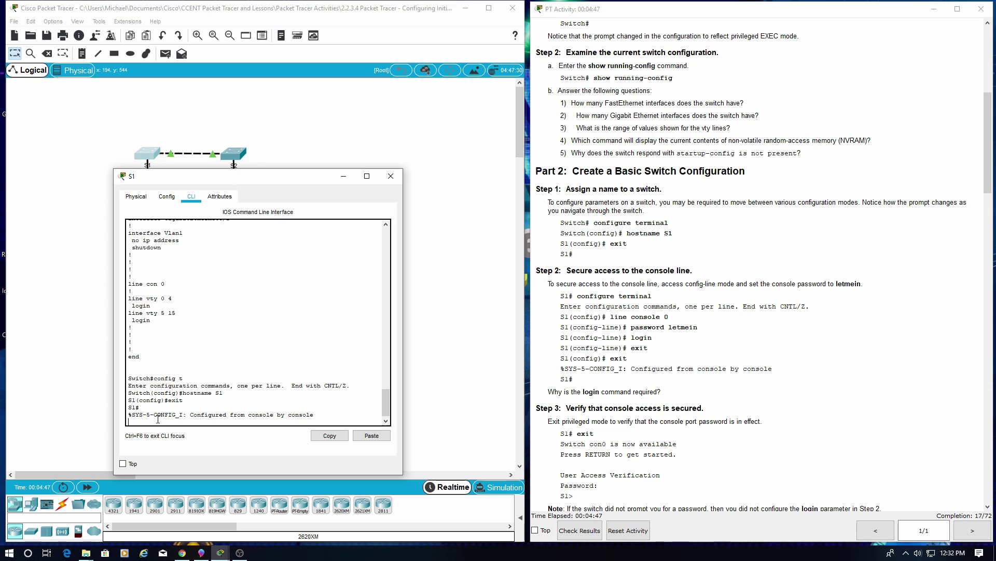
key(Return)
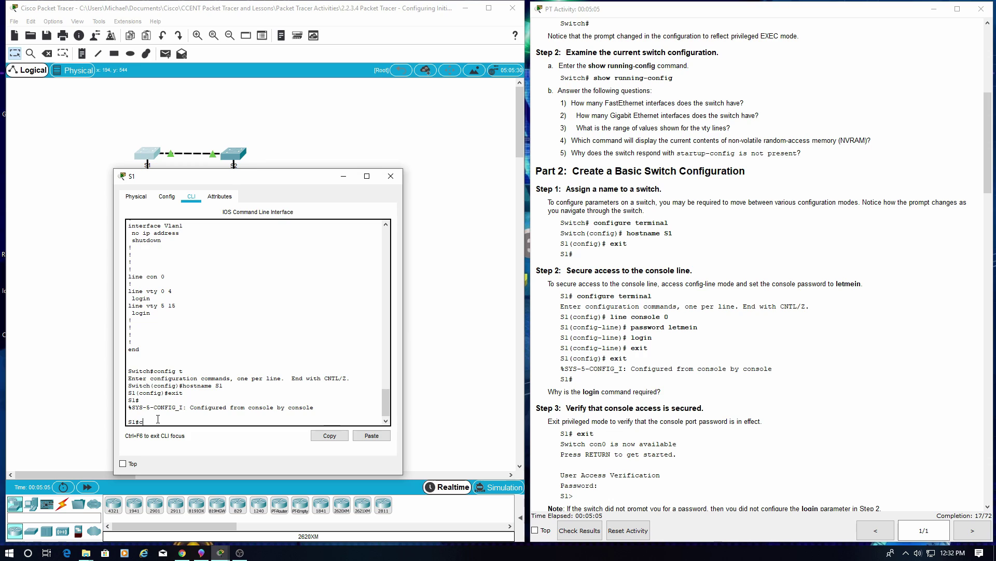
Give line console 0 a password with login required, then exit back to S1#
key(Return)
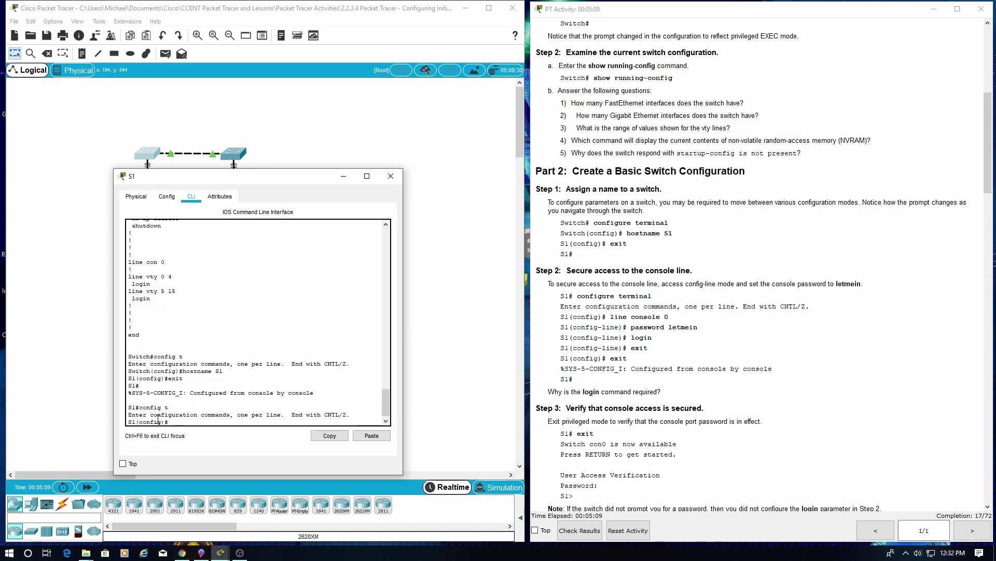
key(Return)
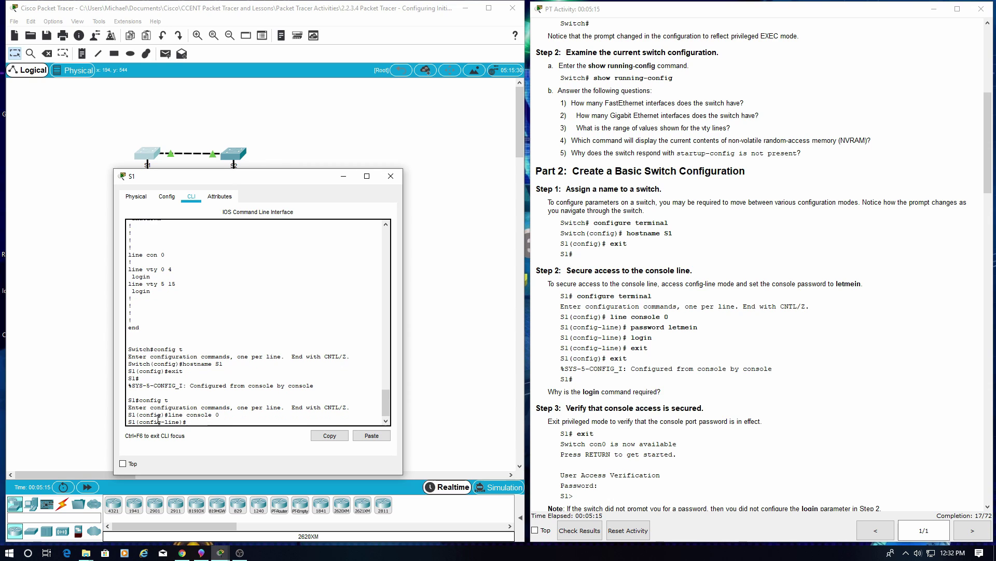
key(Return)
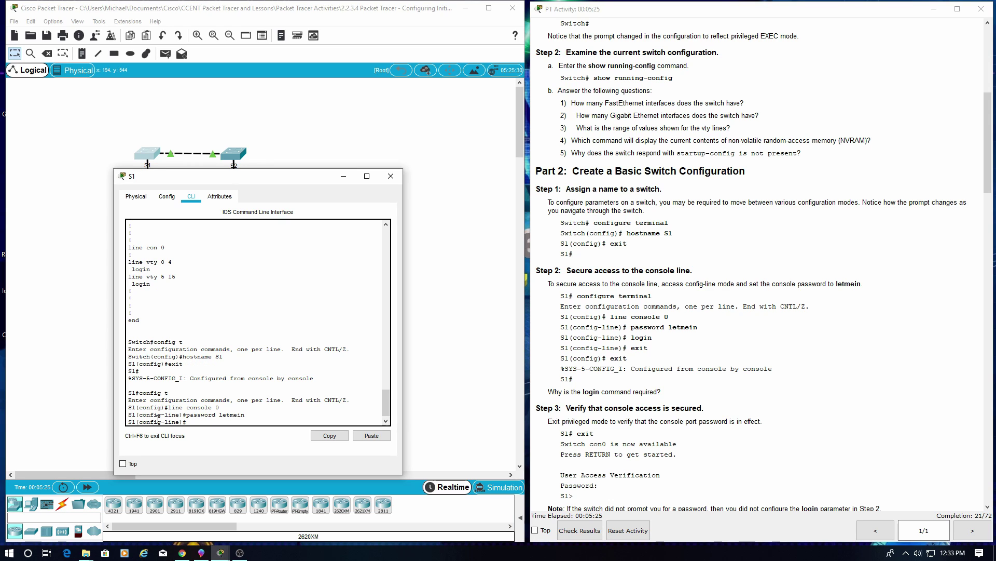
key(Return)
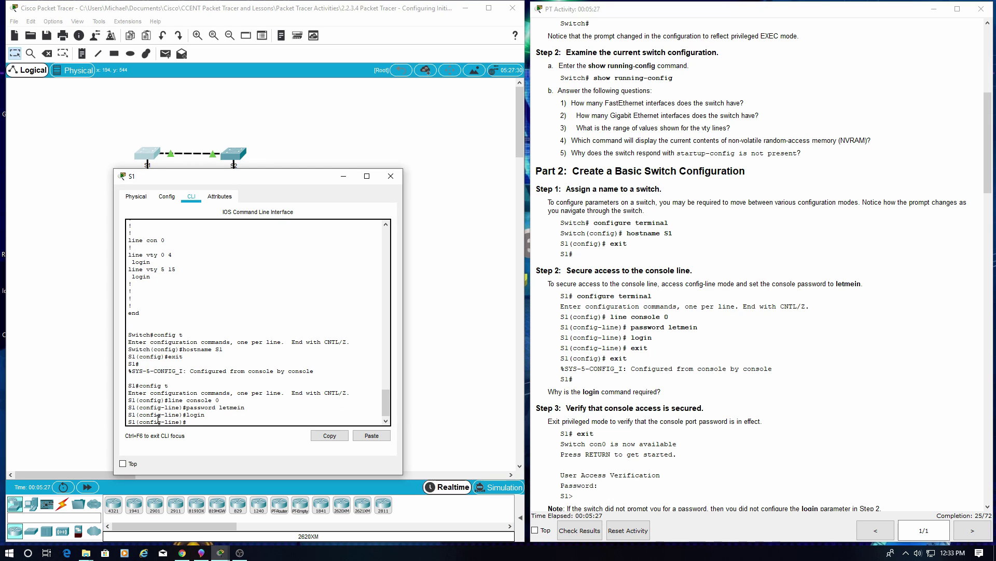
key(Return)
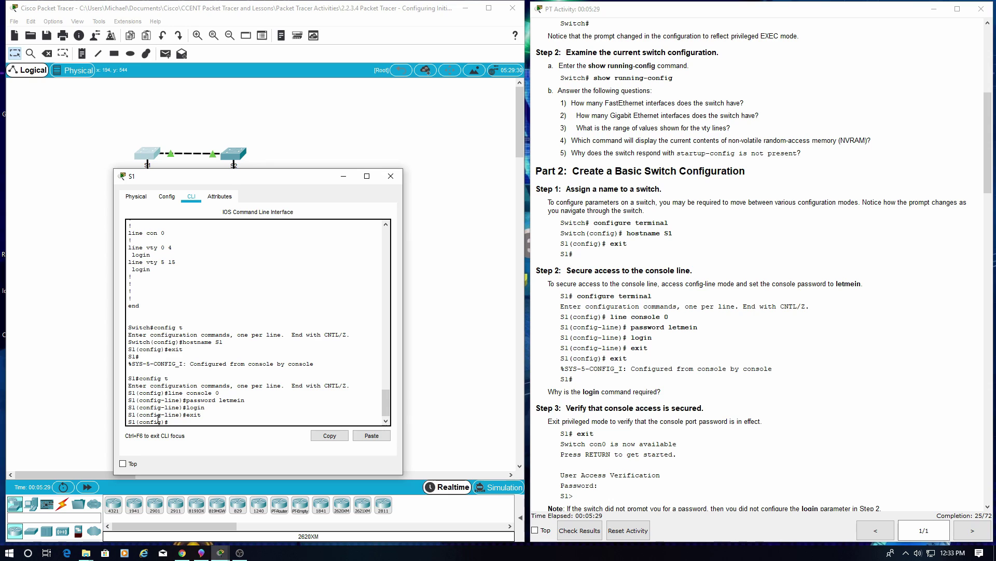
key(Return)
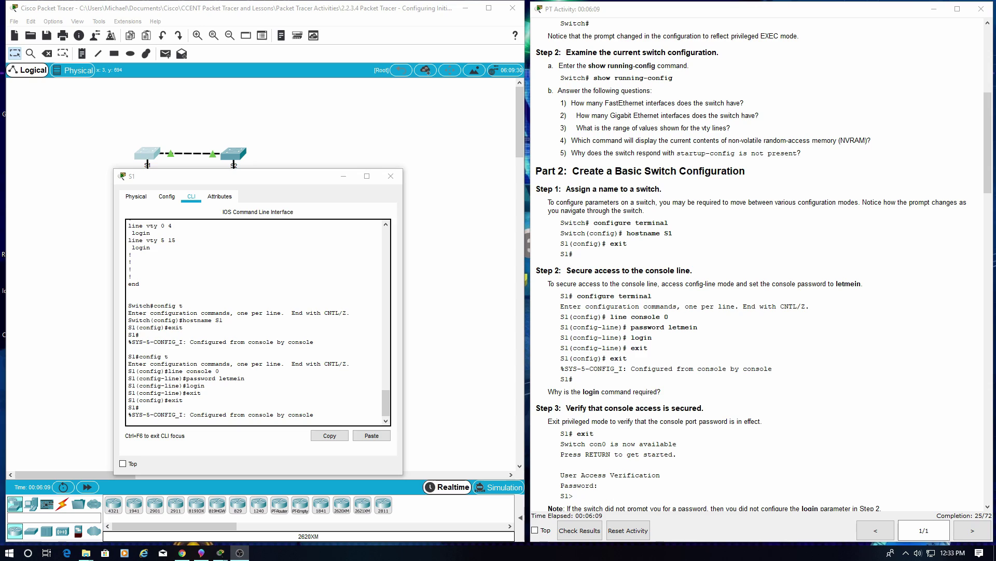
Log out of S1 and start a new console session to test the password prompt
click(286, 420)
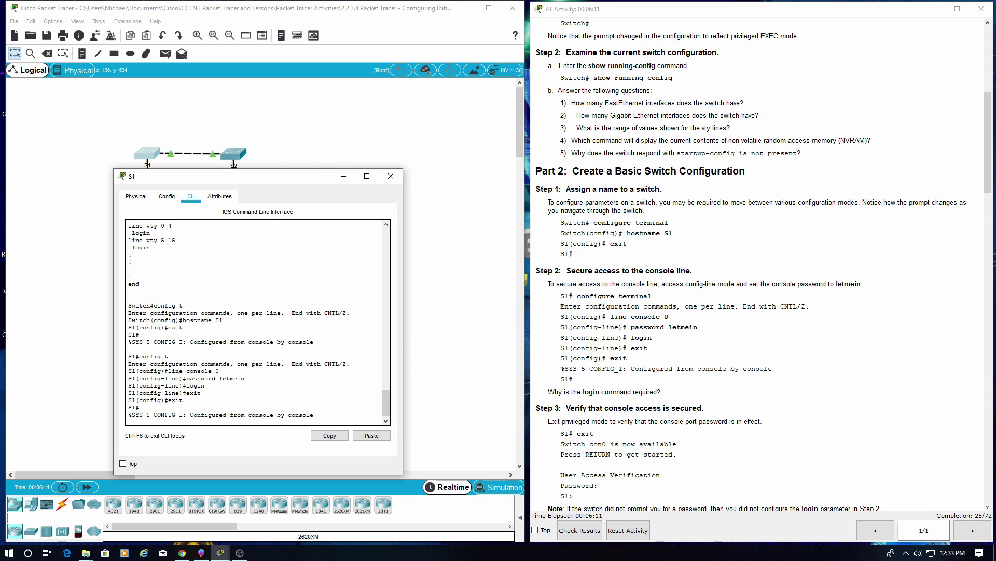
key(Return)
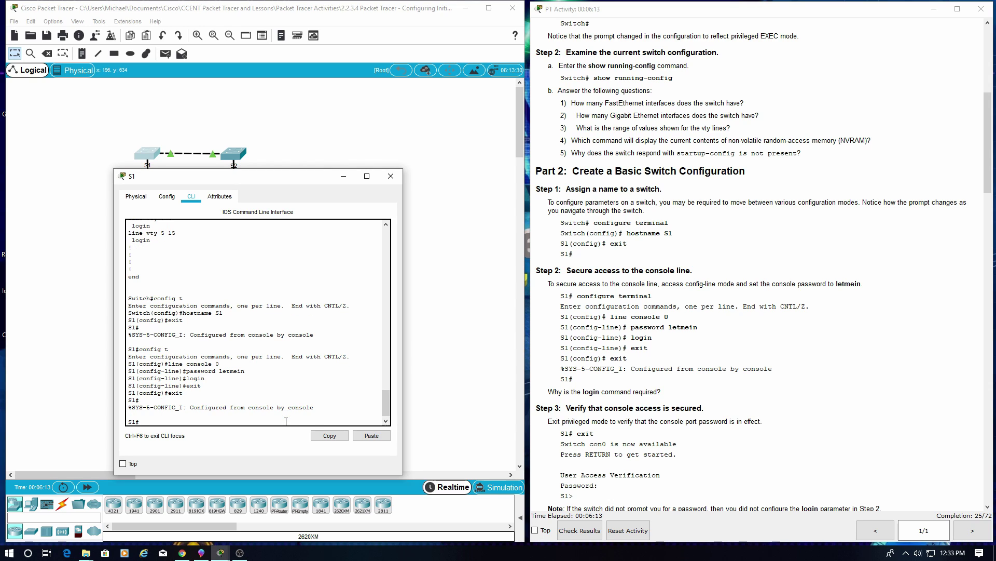
text(exit)
key(Return)
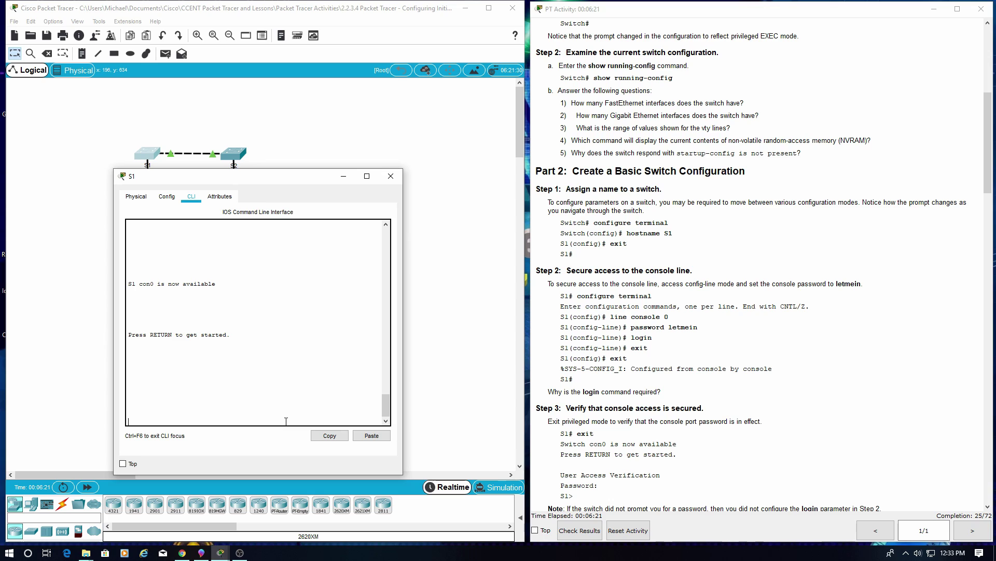
key(Return)
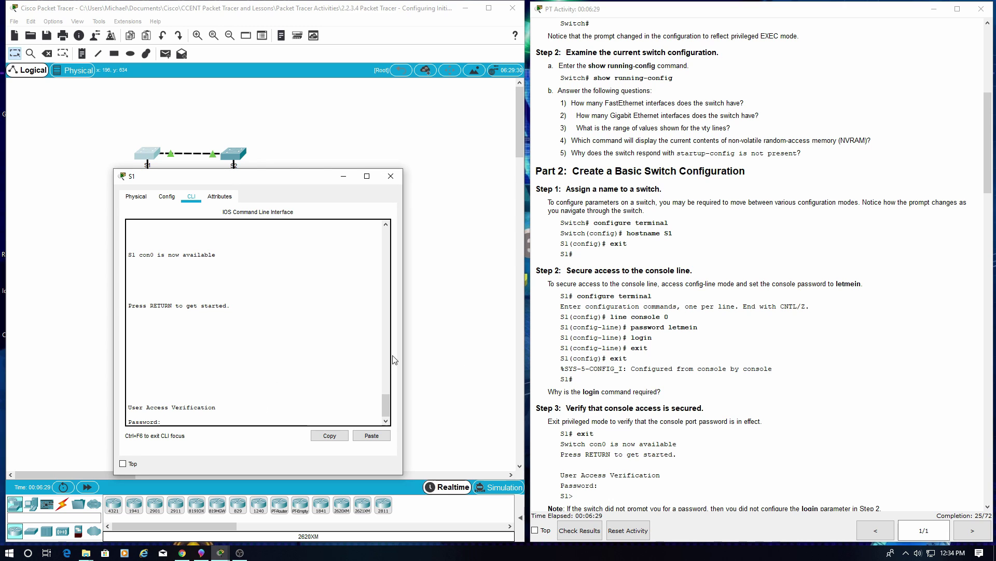
Scroll the activity instructions down to Part 2 Step 4
scroll(648, 361, down, 3)
scroll(649, 361, down, 1)
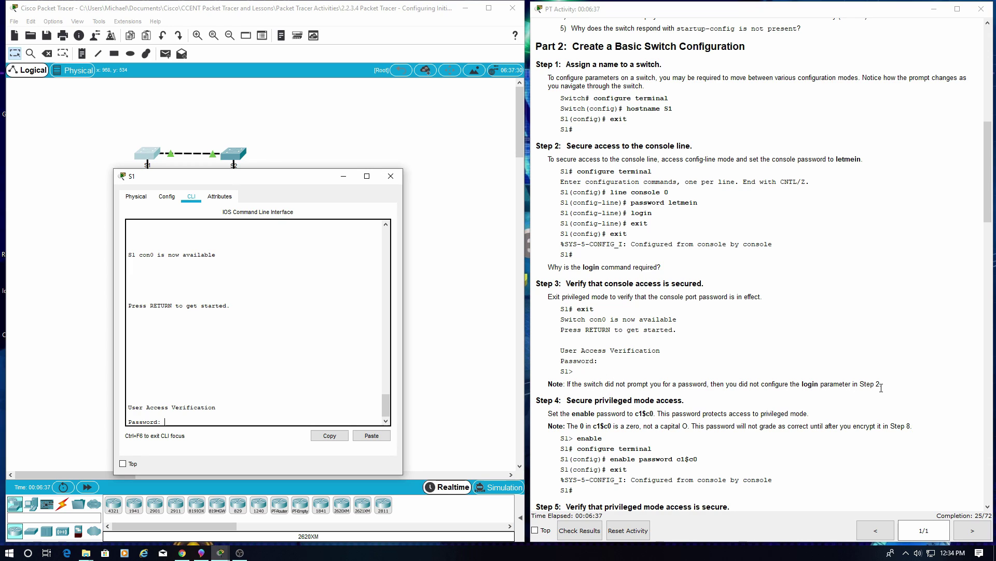
click(673, 222)
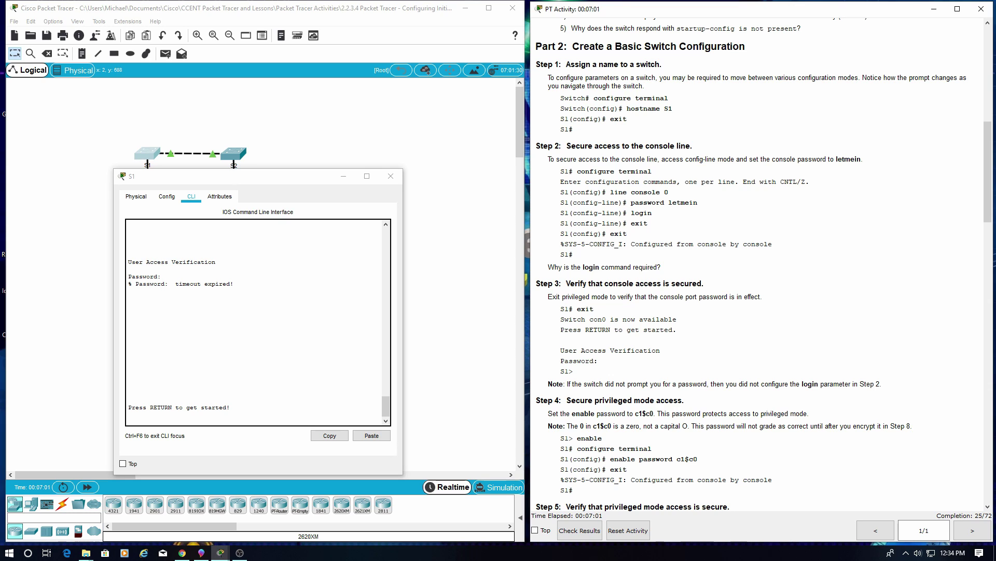
Log into S1 with the console password and enter privileged mode with en
click(166, 421)
key(Return)
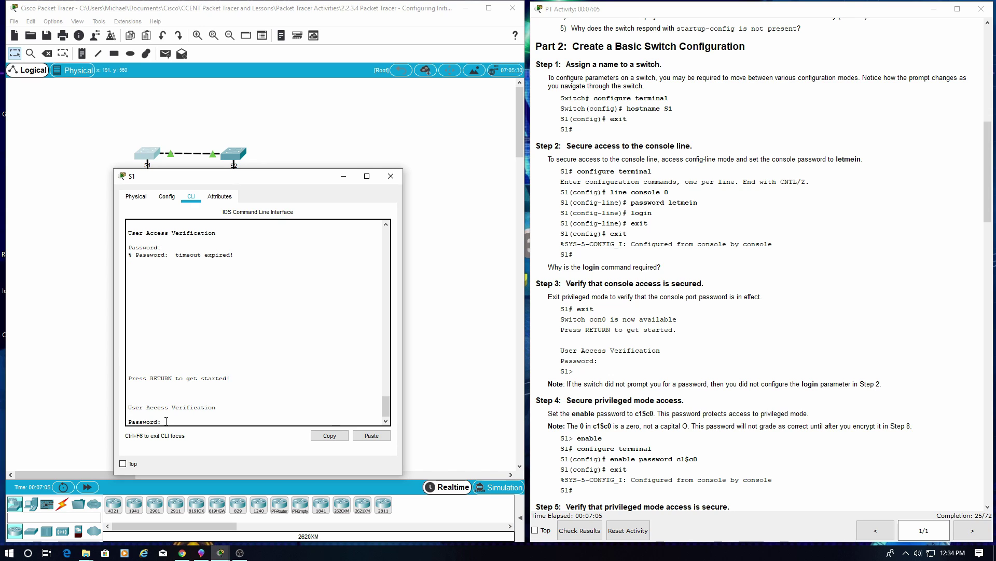
text(letmein)
key(Return)
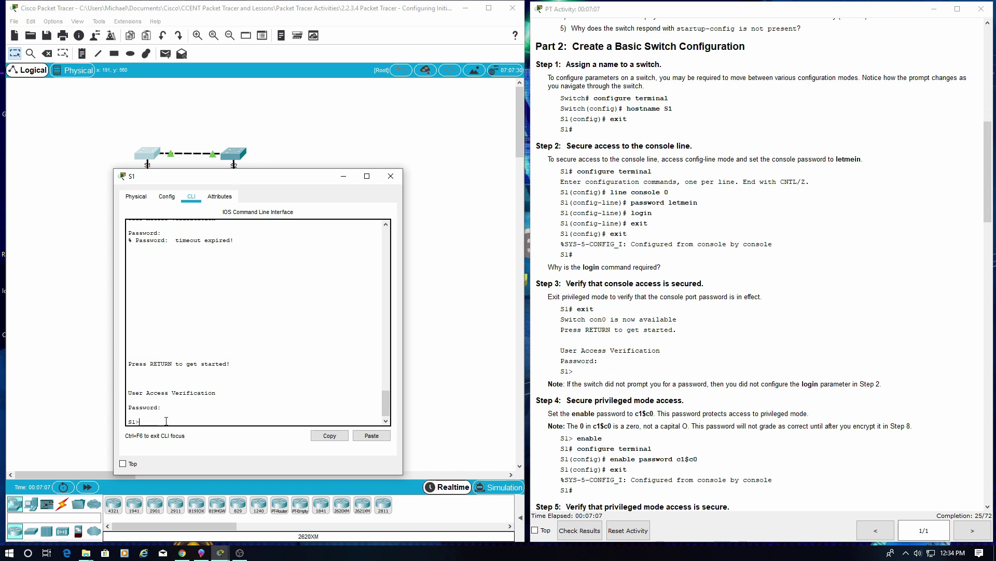
text(en)
key(Return)
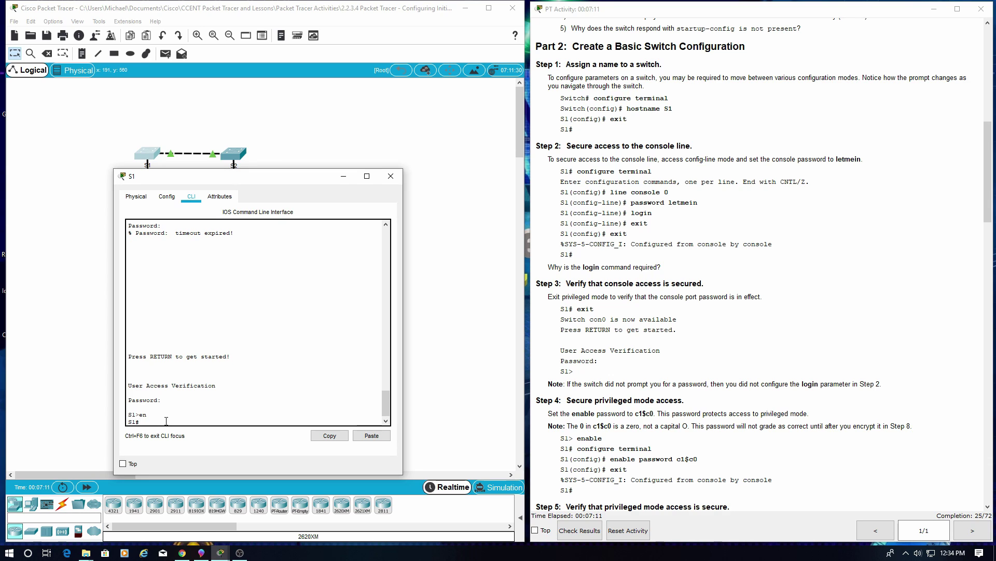
Set an enable password in global configuration mode, then exit to S1#
key(Return)
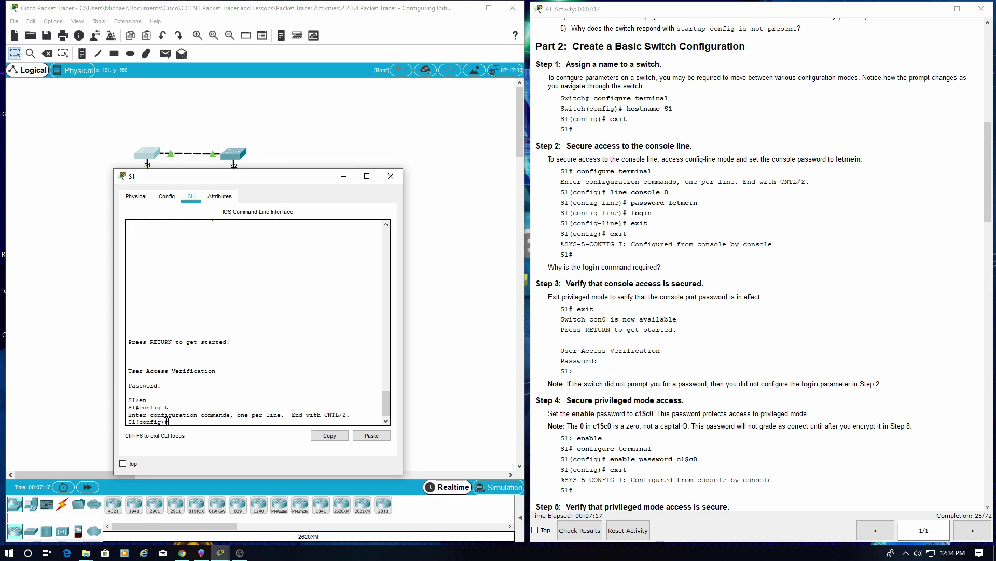
key(Return)
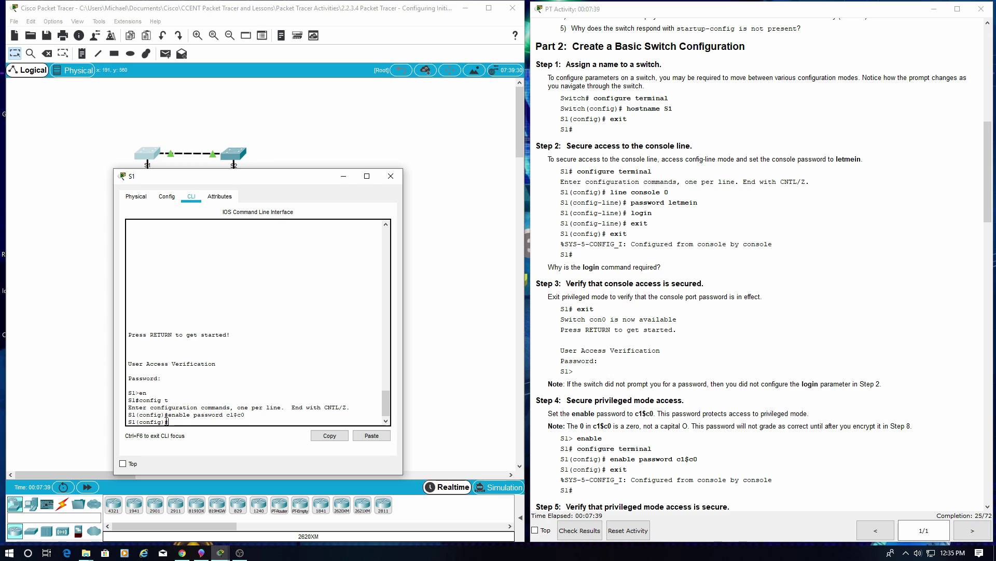
key(Return)
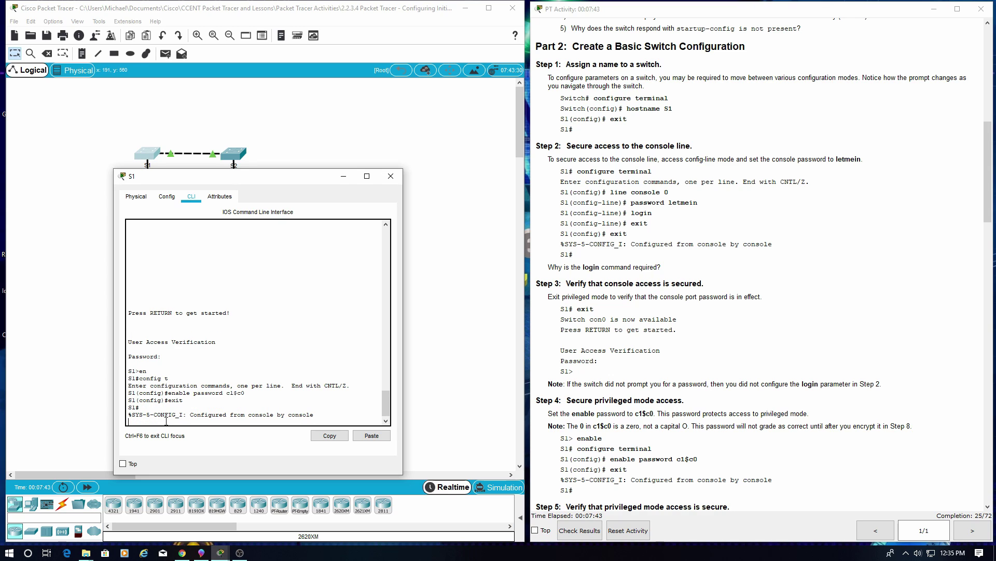
Scroll the activity instructions down to show Steps 3–6
click(437, 330)
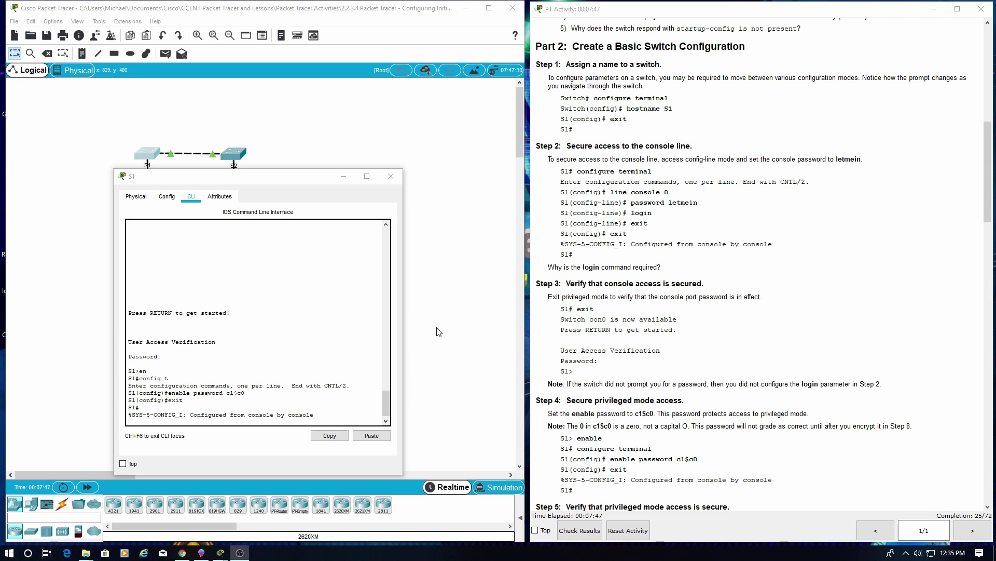
scroll(648, 331, down, 4)
scroll(649, 331, down, 2)
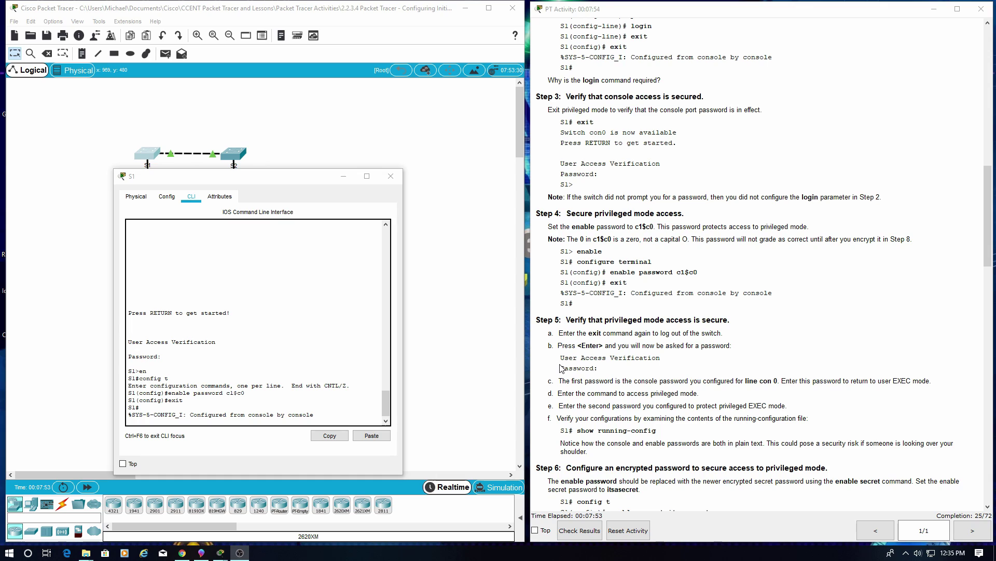
Log out of S1 and log back in with the console password
click(290, 420)
key(Return)
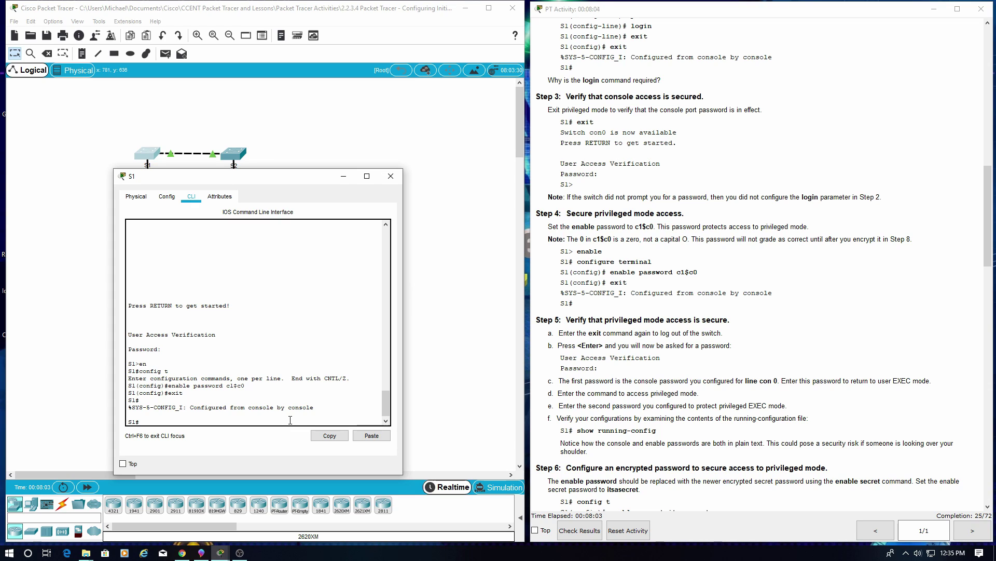
text(exit)
key(Return)
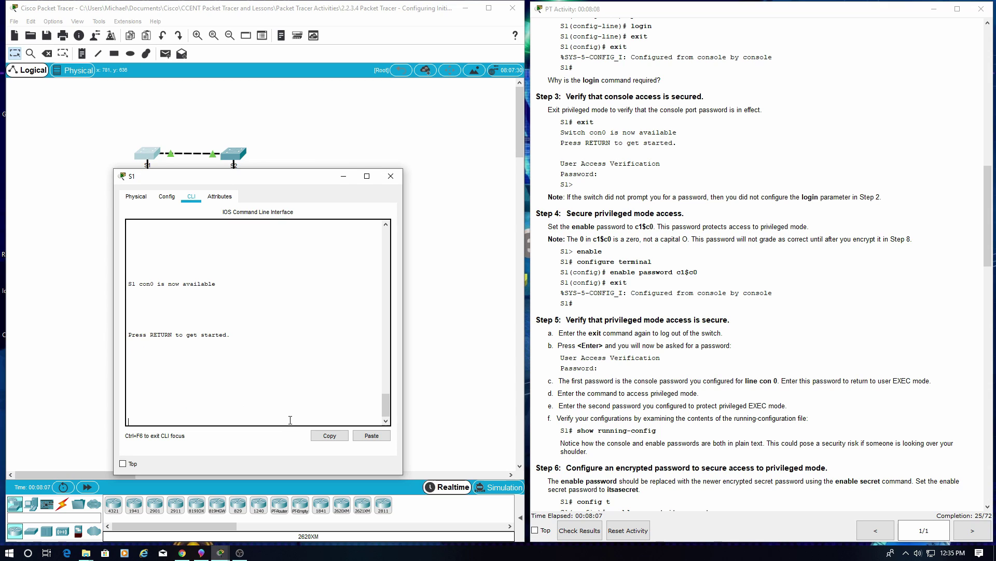
key(Return)
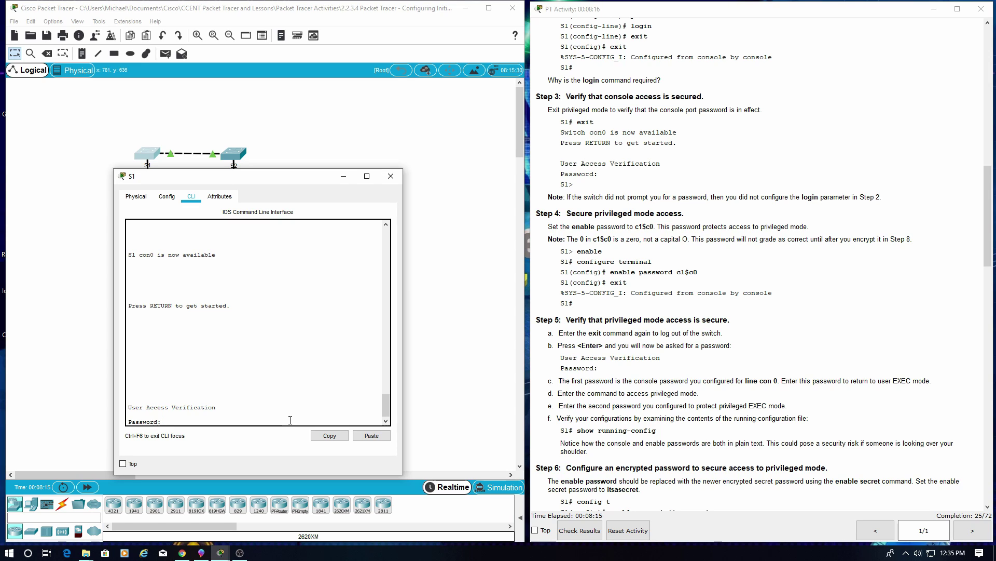
key(Return)
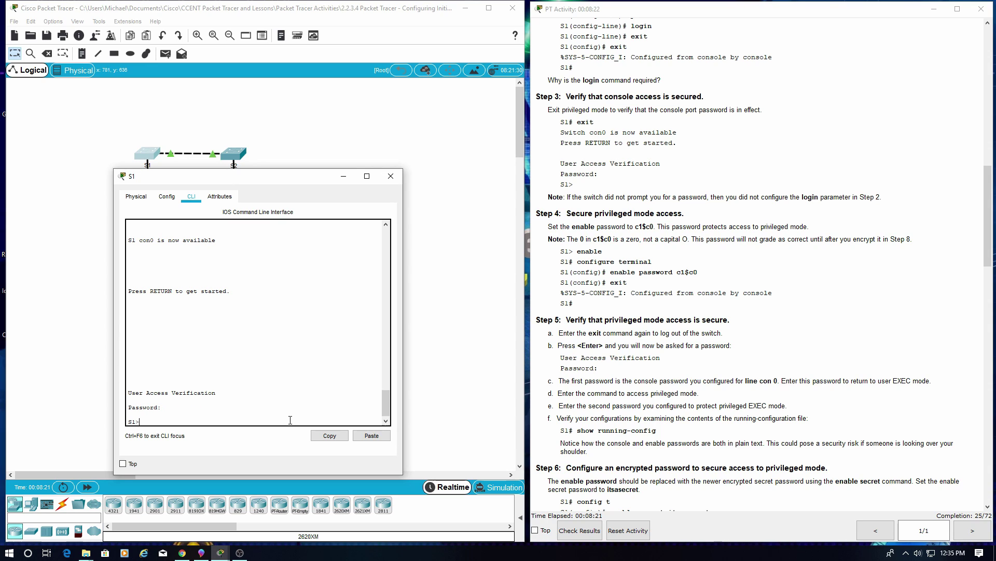
Enter privileged mode with the enable password and run show running-config
text(en)
key(Return)
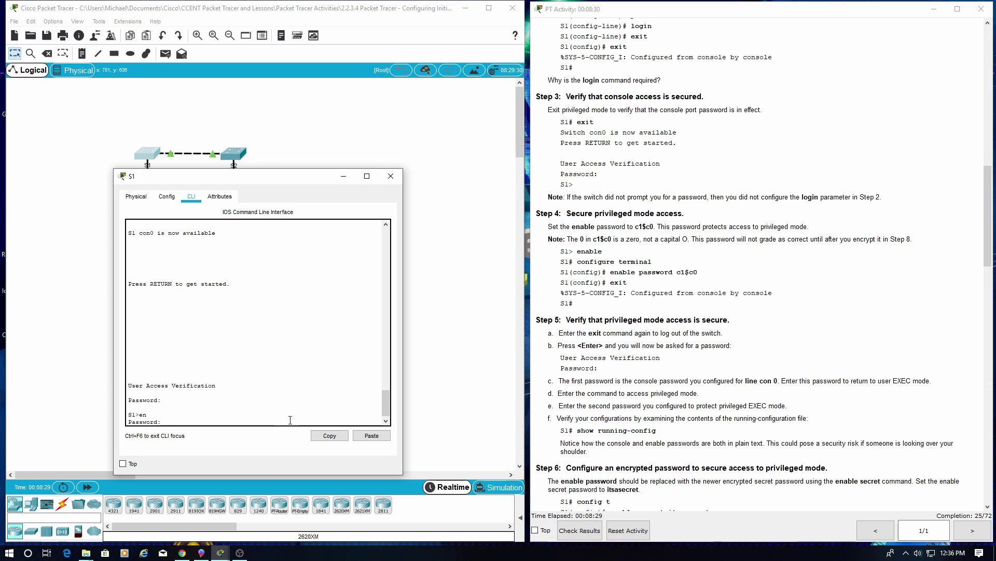
key(Return)
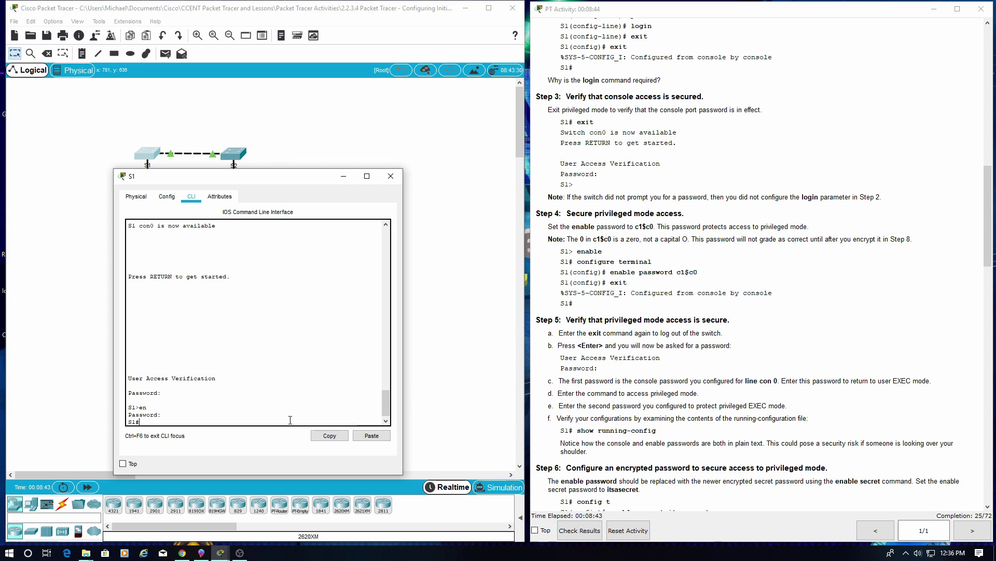
text(show running-config)
key(Return)
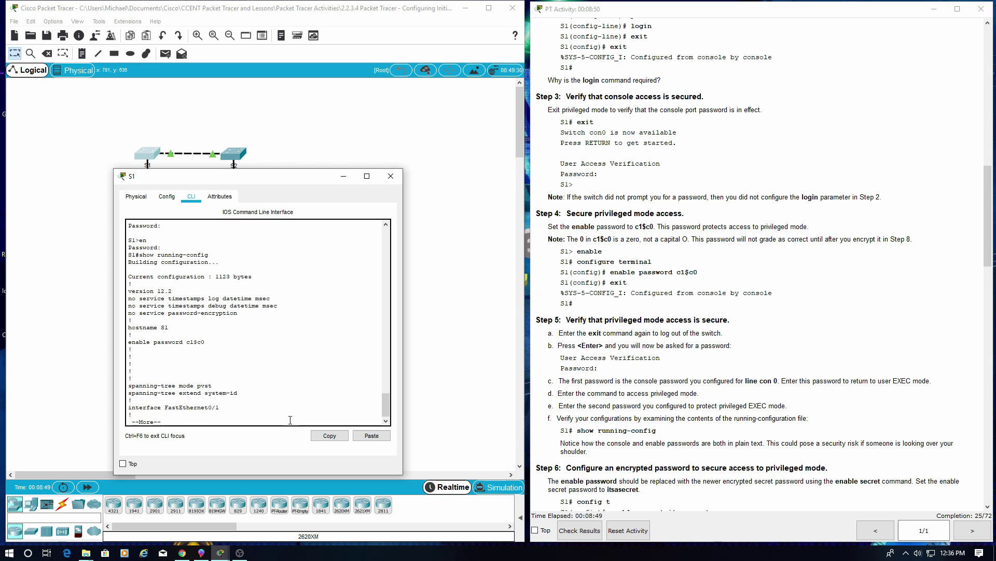
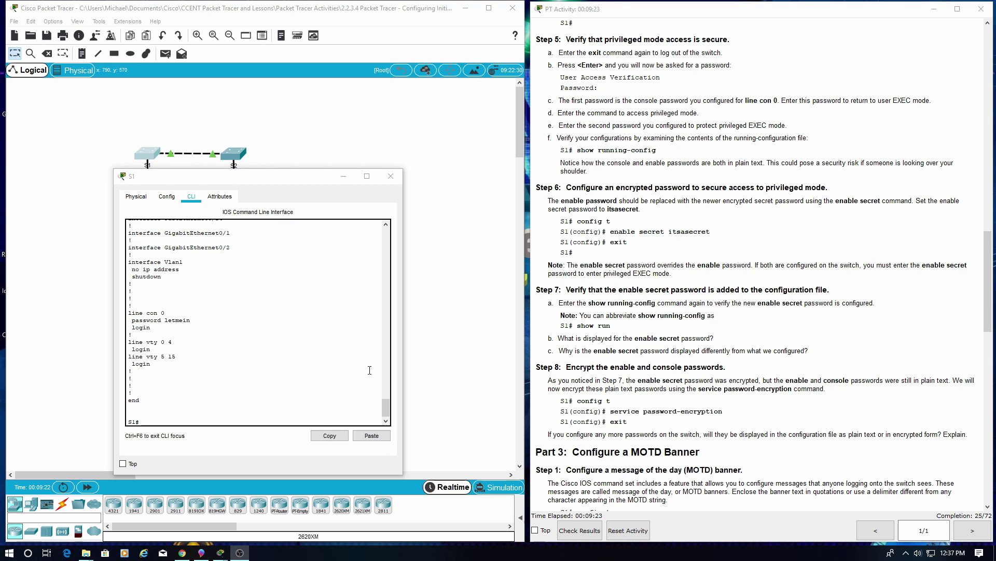
Give S1 the lab's enable secret from global configuration mode, then exit to privileged EXEC
click(160, 421)
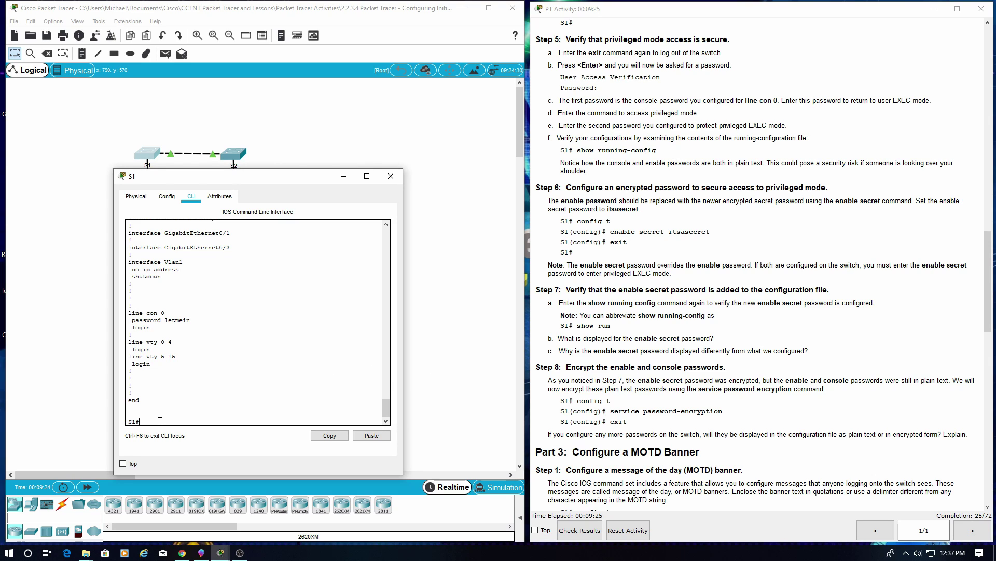
key(Return)
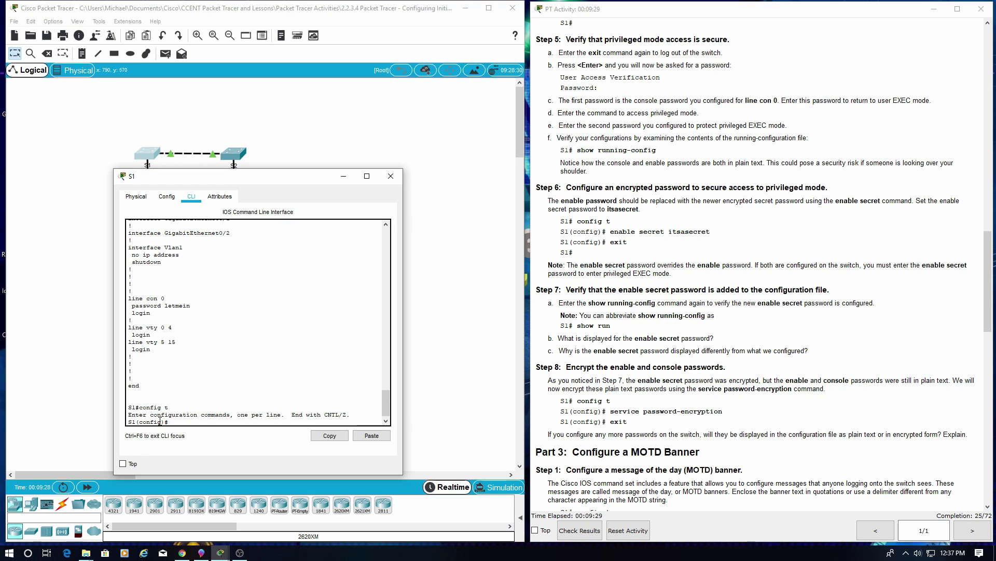
key(Return)
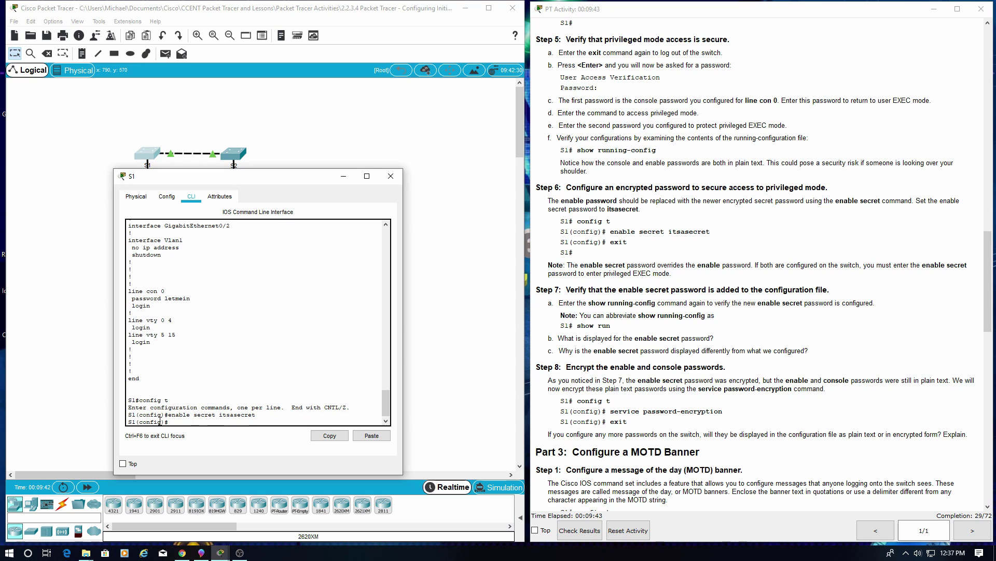
key(Return)
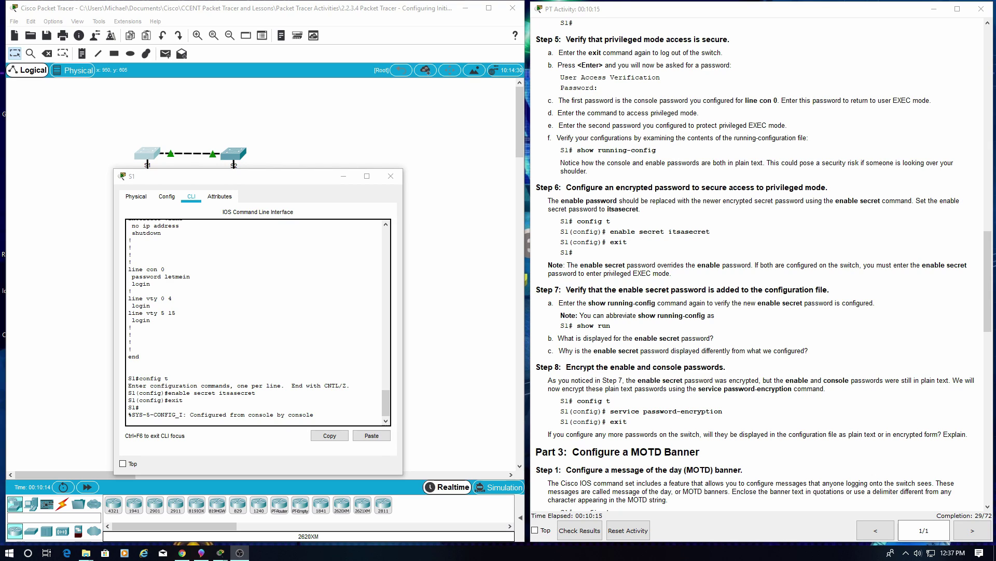
List S1's running configuration with show running-config
click(336, 418)
key(Return)
text(s)
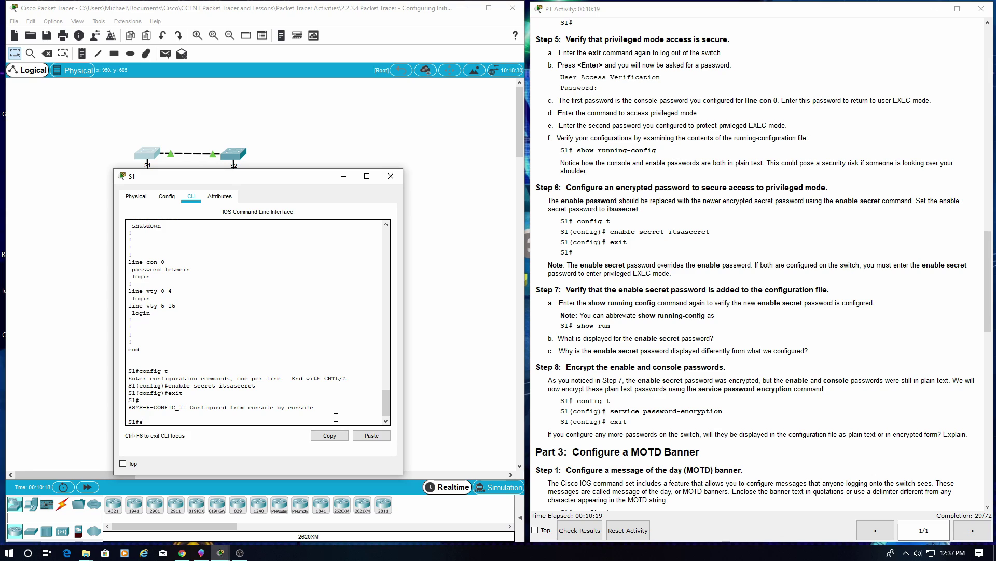
text(how running-config)
key(Return)
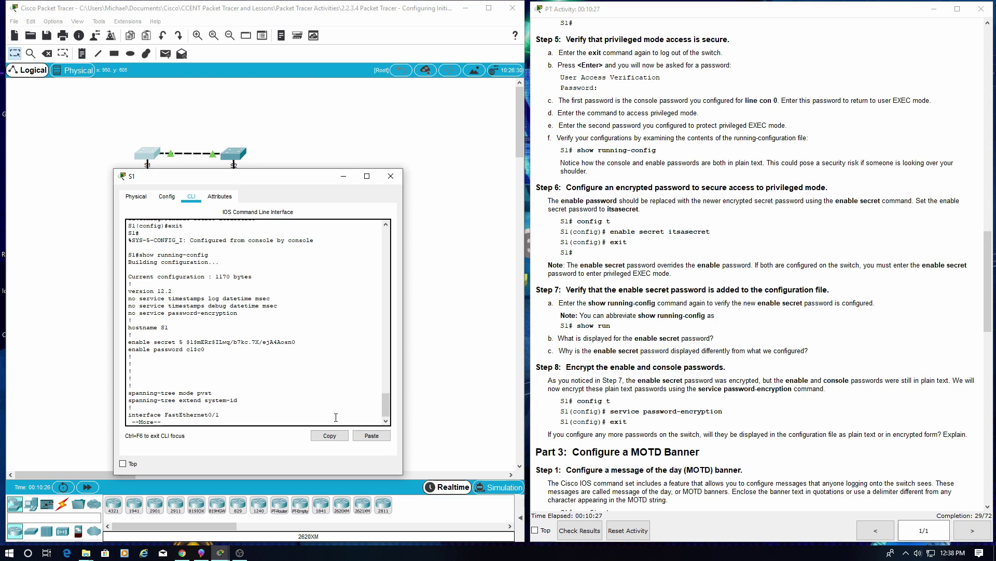
Highlight the encrypted enable secret hash to compare it with the plain-text enable password
drag(296, 341, 132, 344)
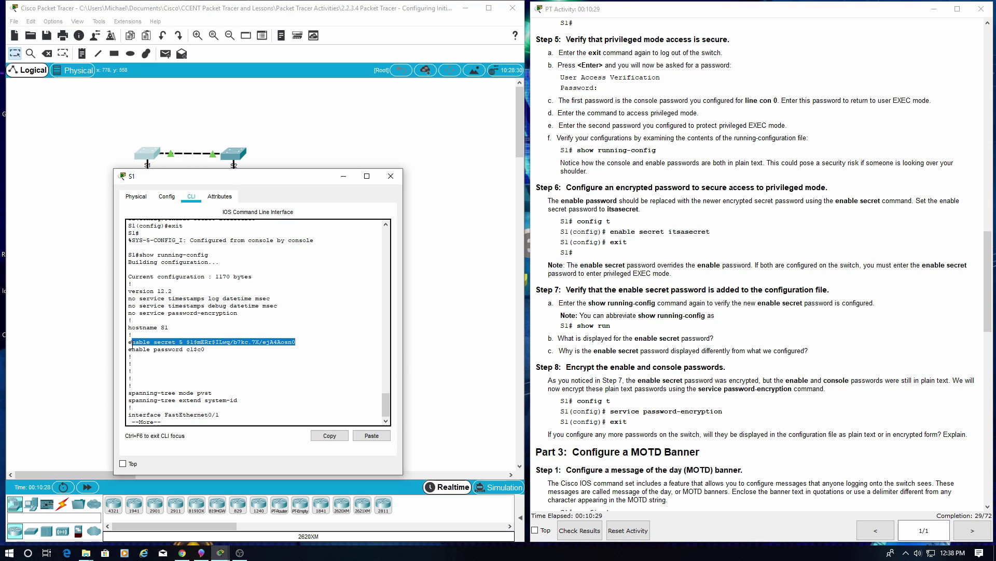
click(329, 436)
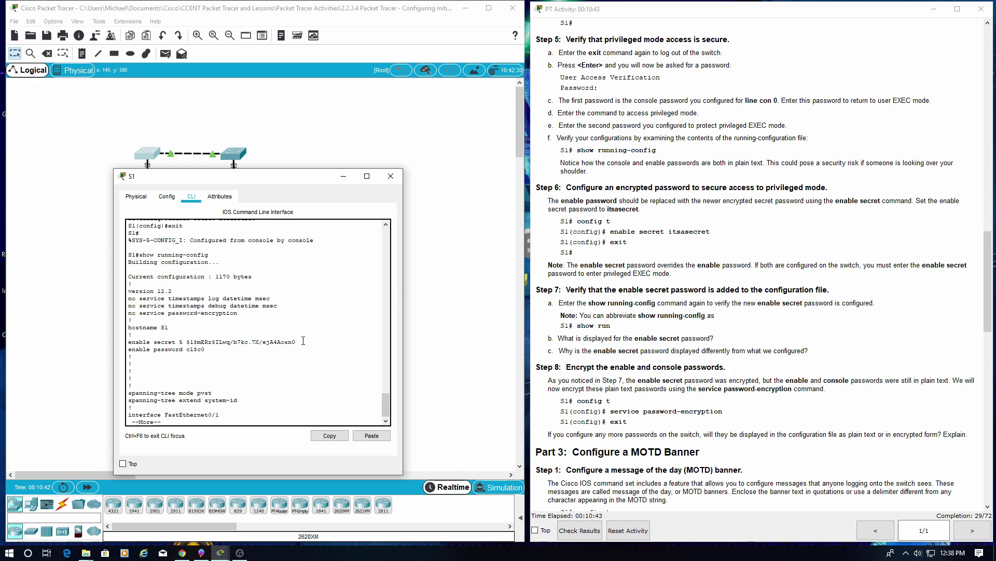
drag(299, 342, 179, 342)
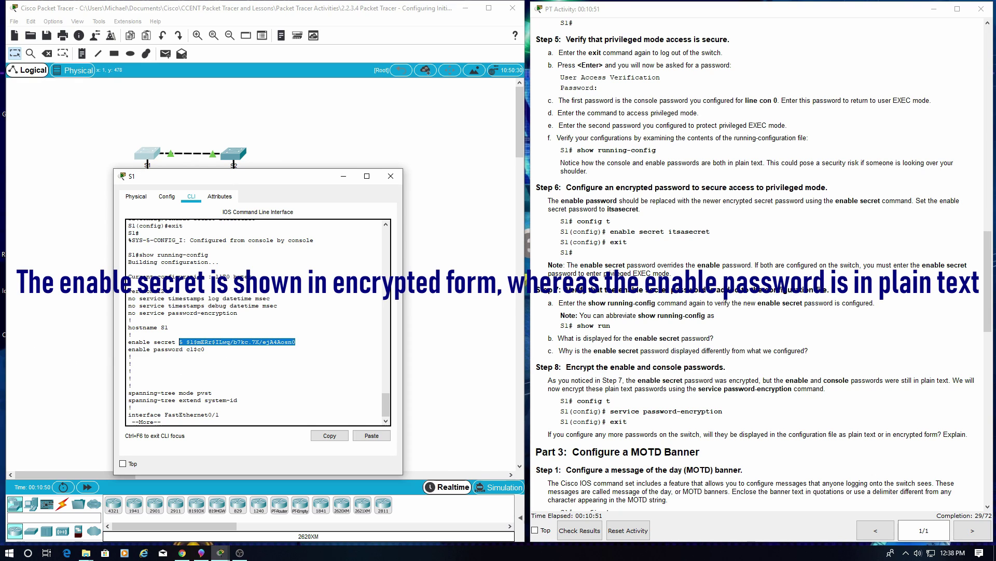
key(alt+Tab)
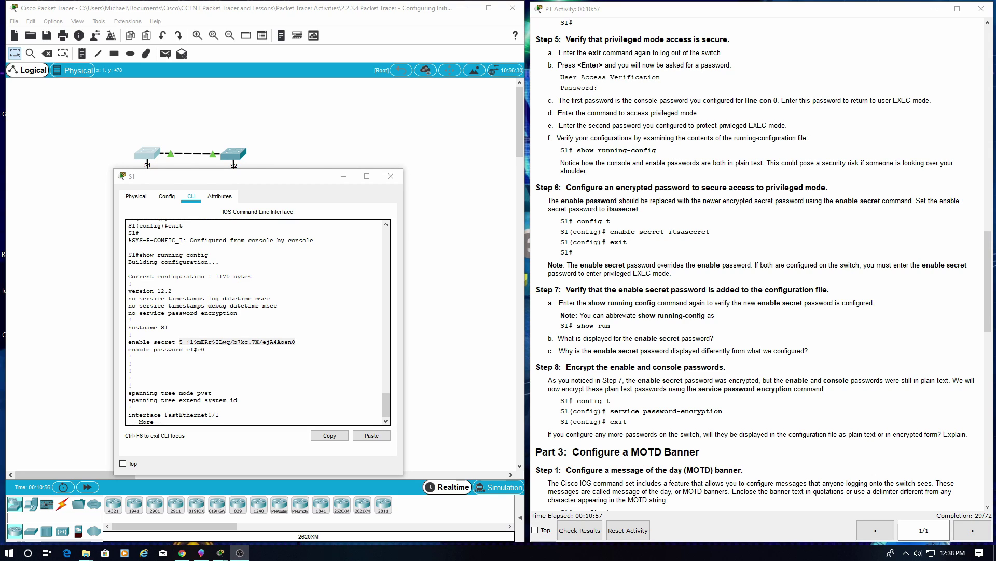
key(alt+Tab)
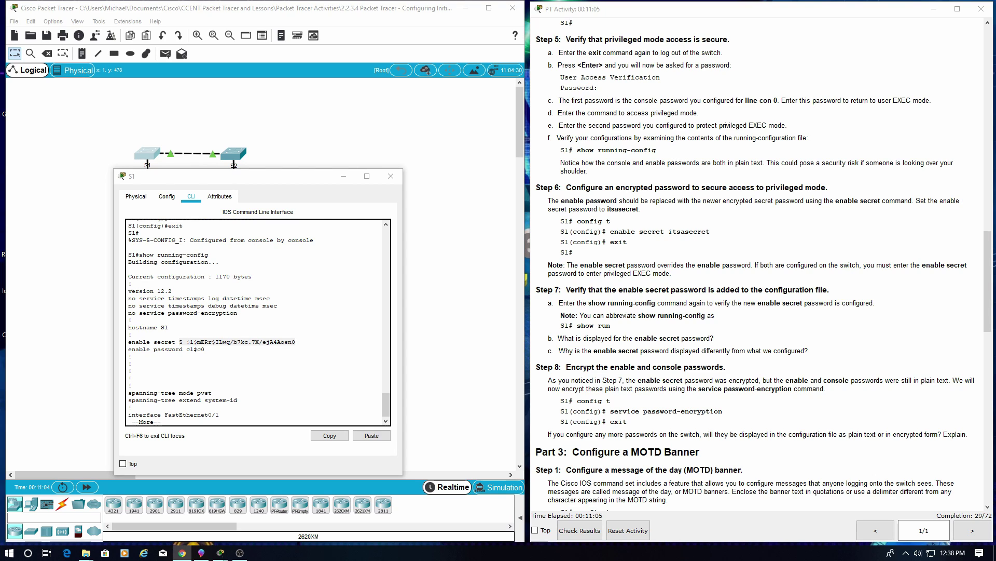
key(alt+Tab)
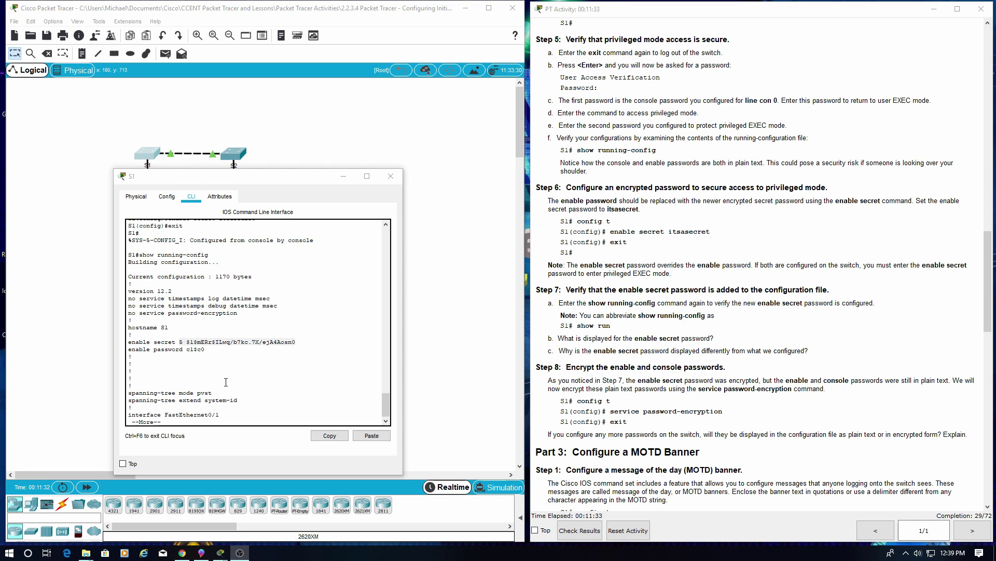
Page through the rest of S1's running-config listing back to the prompt
click(259, 407)
key(Return)
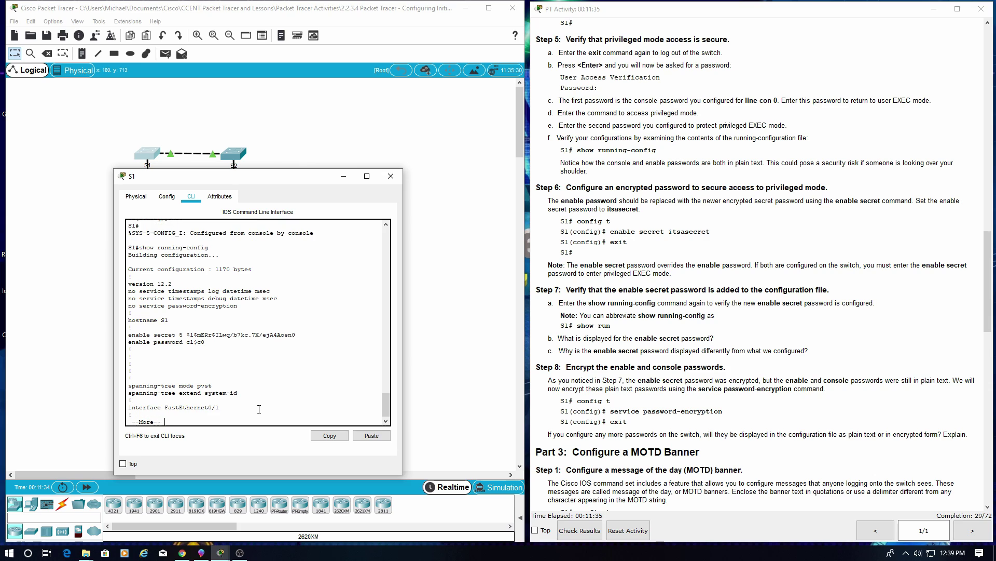
key(Return)
key(Return)
key(Return)
key(Return)
key(Return)
key(Return)
key(Return)
key(Return)
key(Return)
key(Return)
key(Return)
key(Return)
key(Return)
key(Return)
key(Return)
key(Return)
key(Return)
key(Return)
key(Return)
key(Return)
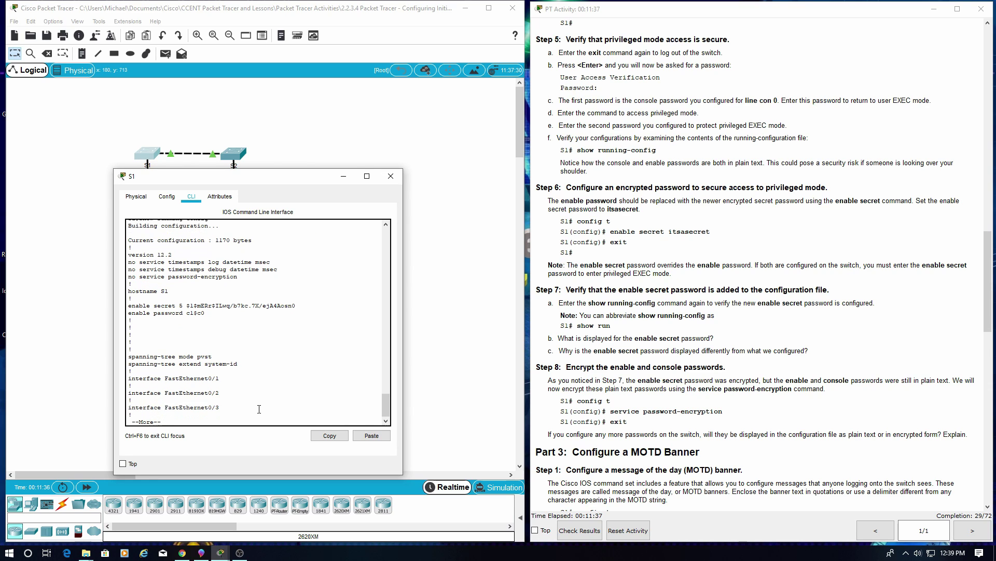
key(Return)
key(Return)
key(Return)
key(Return)
key(Return)
key(Return)
key(Return)
key(Return)
key(Return)
key(Return)
key(Return)
key(Return)
key(Return)
key(Return)
key(Return)
key(Return)
key(Return)
key(Return)
key(Return)
key(Return)
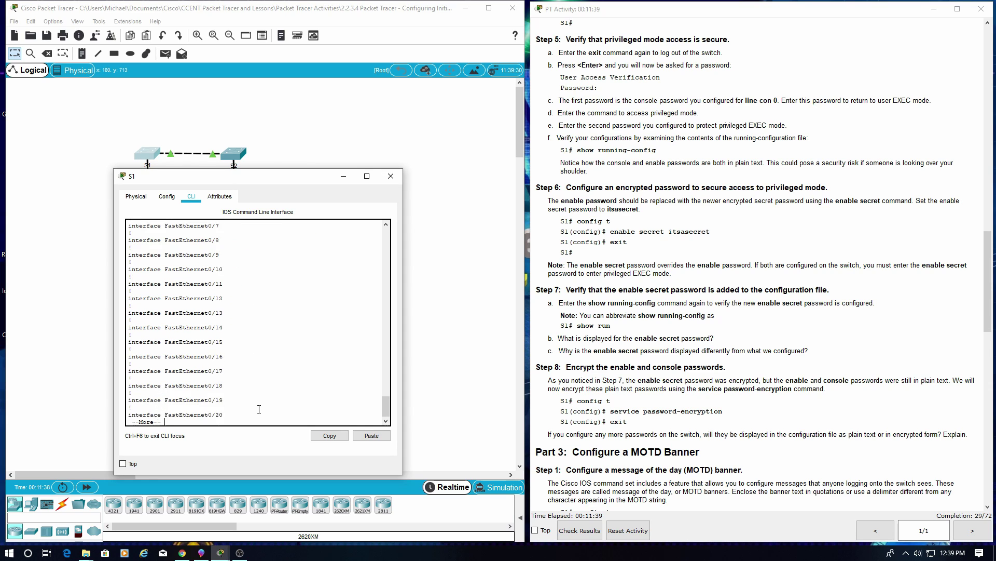
key(Return)
key(Return)
key(Return)
key(Return)
key(Return)
key(Return)
key(Return)
key(Return)
key(Return)
key(Return)
key(Return)
key(Return)
key(Return)
key(Return)
key(Return)
key(Return)
key(Return)
key(Return)
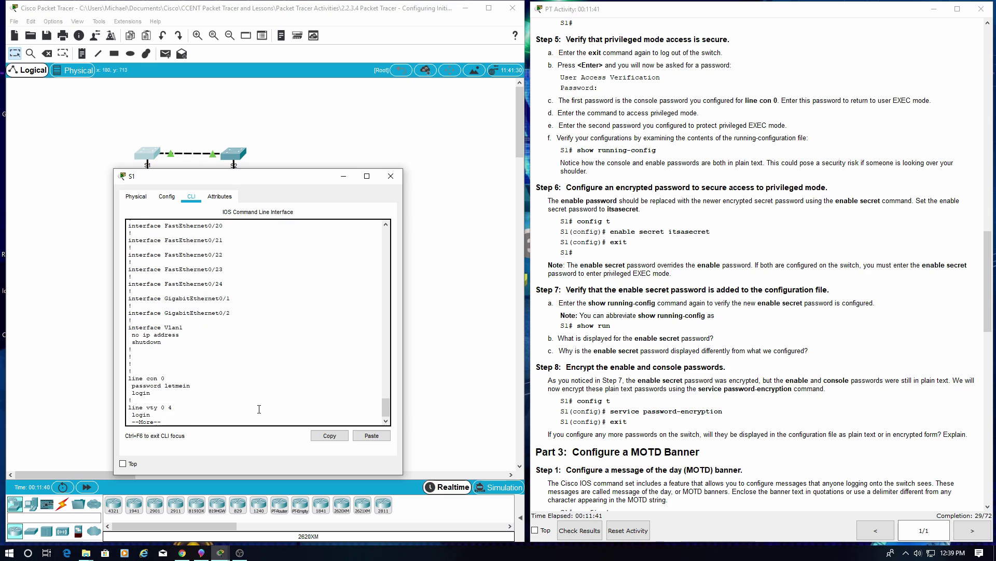
key(Return)
key(Return)
key(Return)
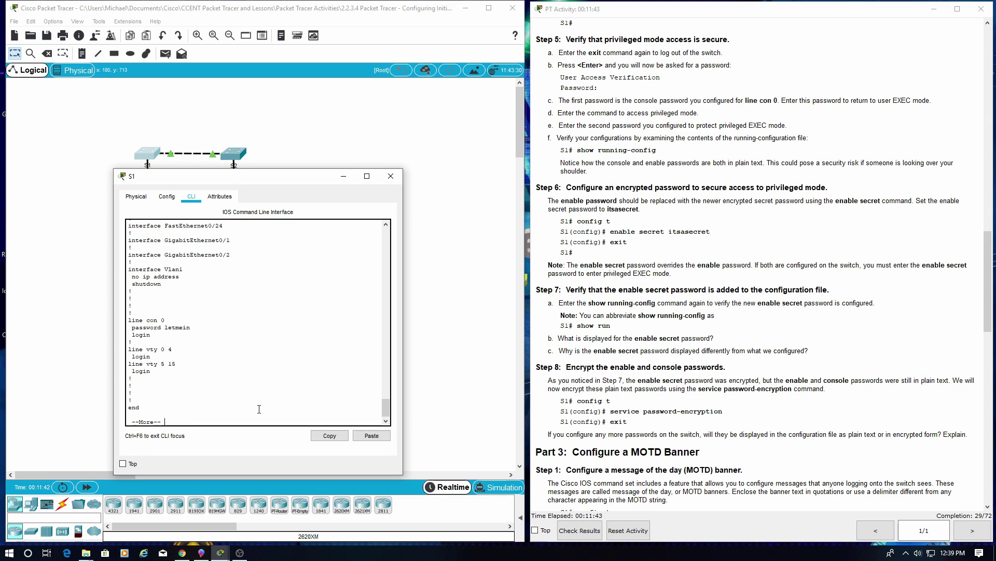
Enable service password-encryption on S1 in global configuration mode, then exit
text(con)
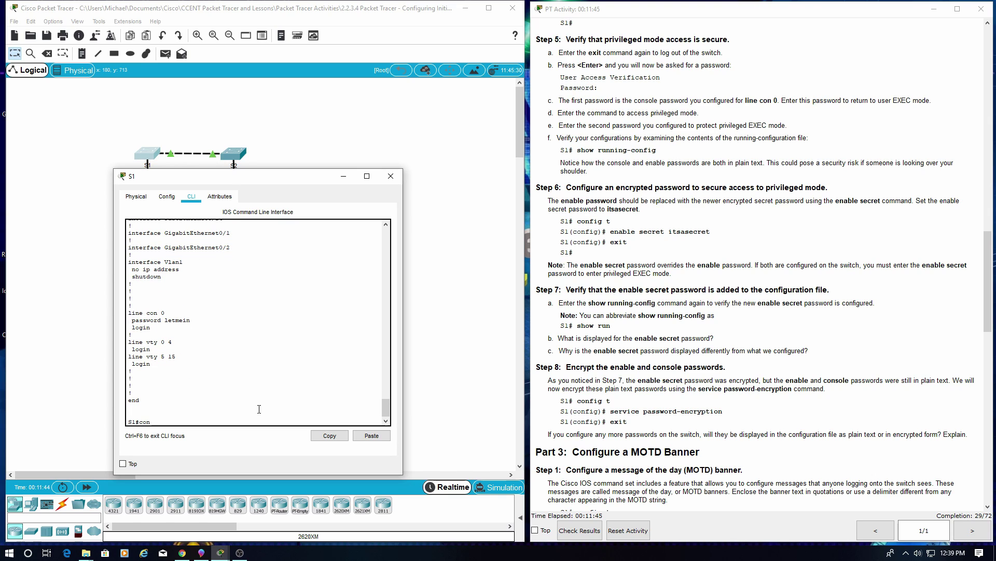
text(fig t)
key(Return)
text(ser)
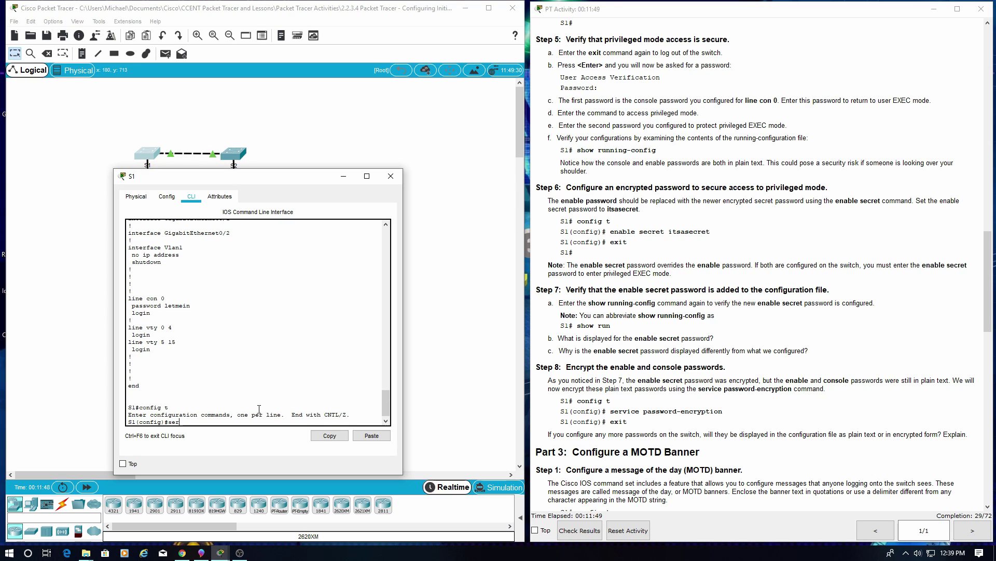
text(vice password-encryption)
key(Return)
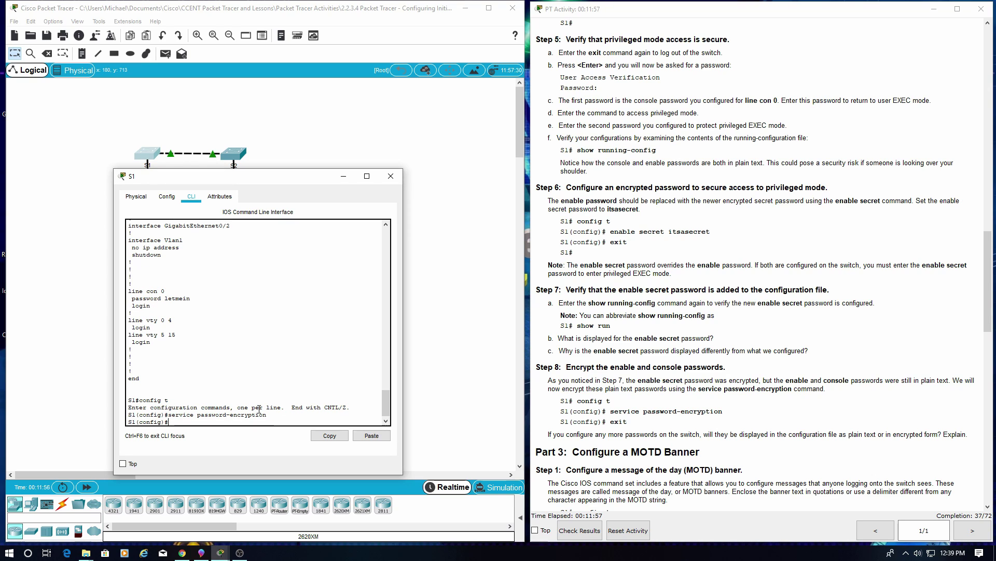
text(exit)
key(Return)
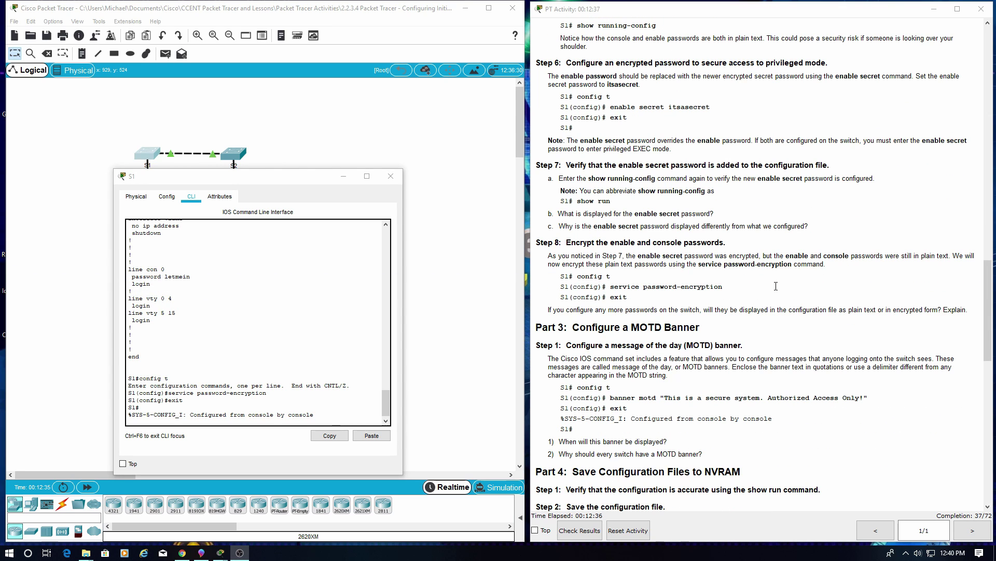
Set S1's MOTD banner to "This is a secure system. Authorized Access Only!" and exit configuration mode
scroll(776, 286, down, 1)
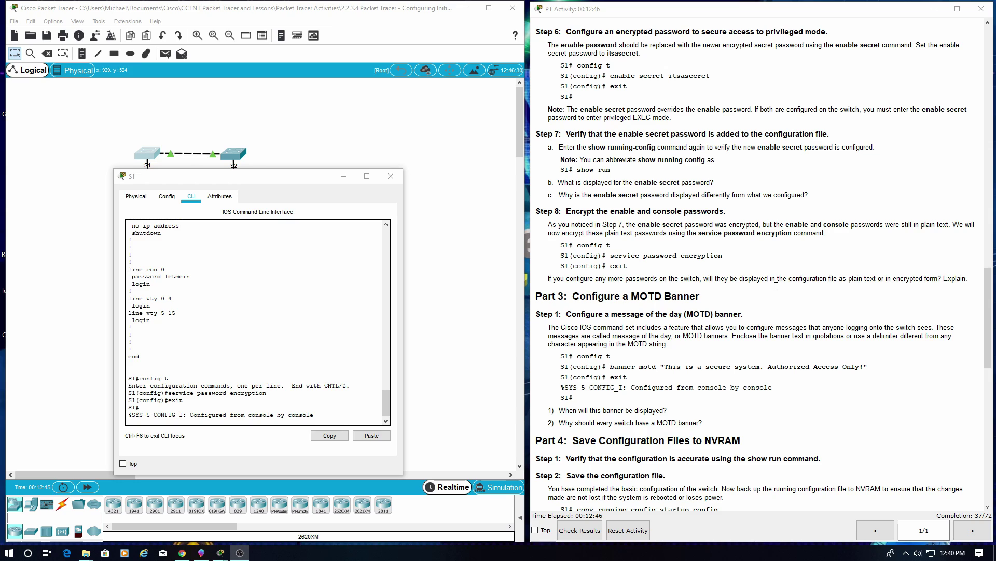
click(338, 418)
key(Return)
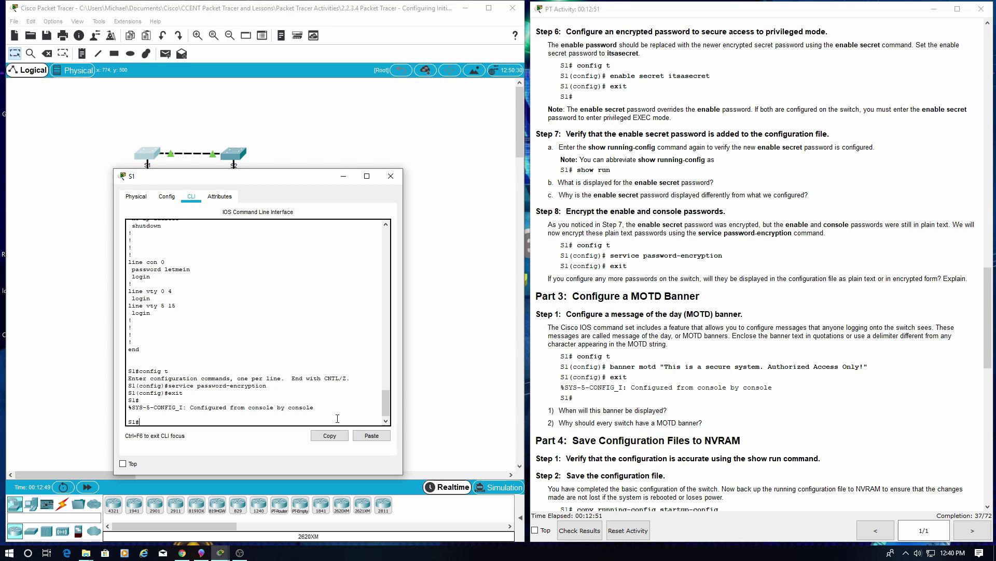
text(config t)
key(Return)
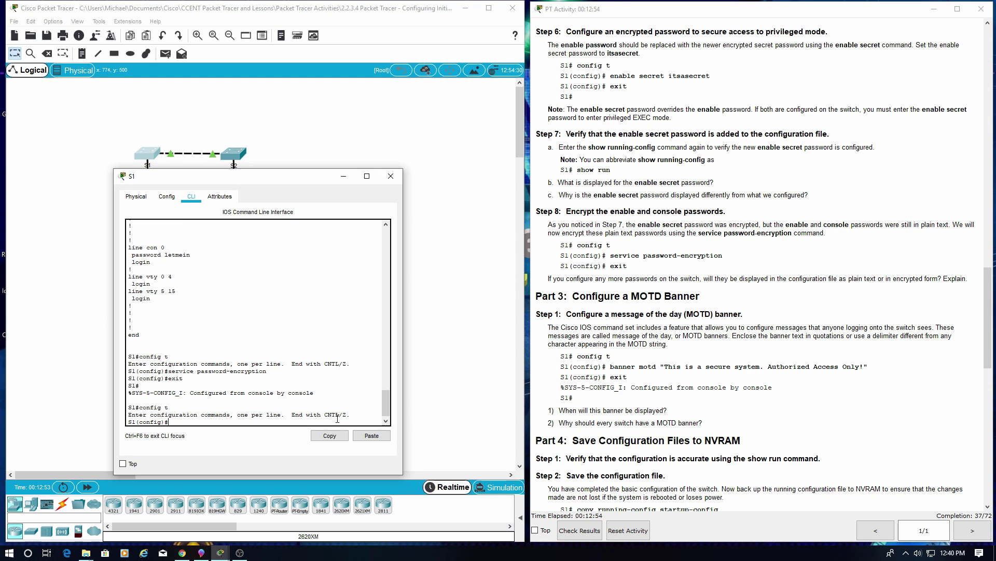
text(banner motd "This is a secure system. Auth)
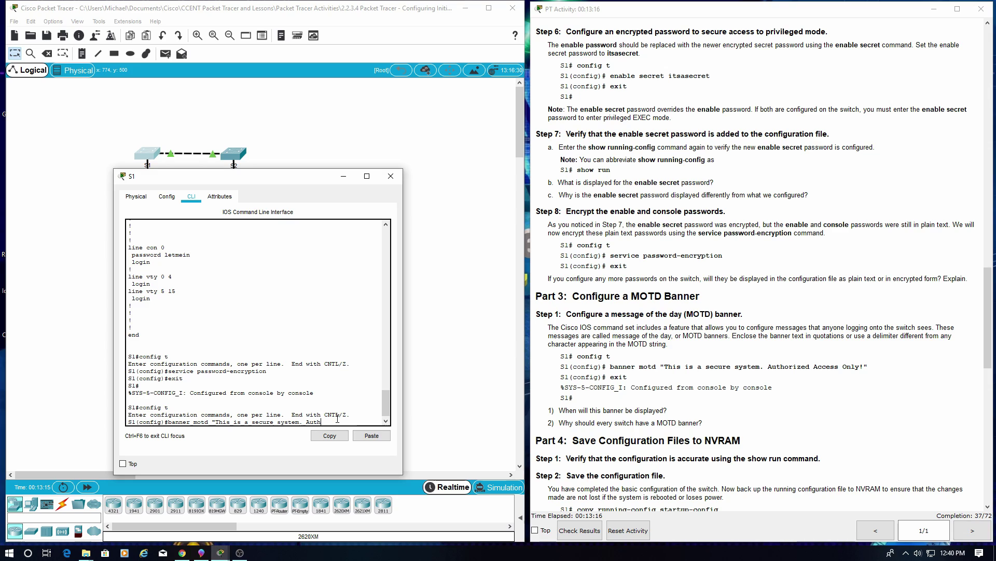
text(orized Access Only!)
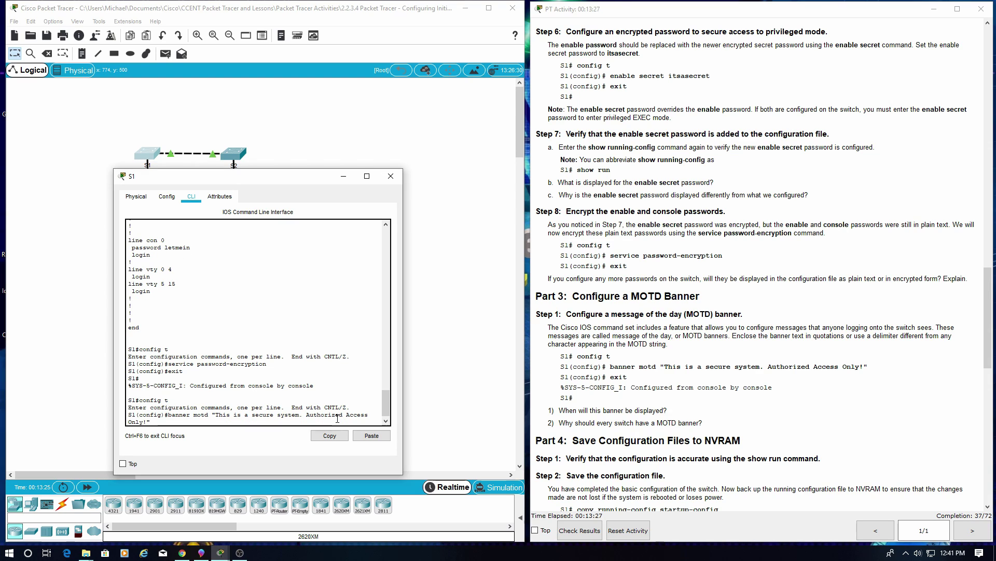
text(")
key(Return)
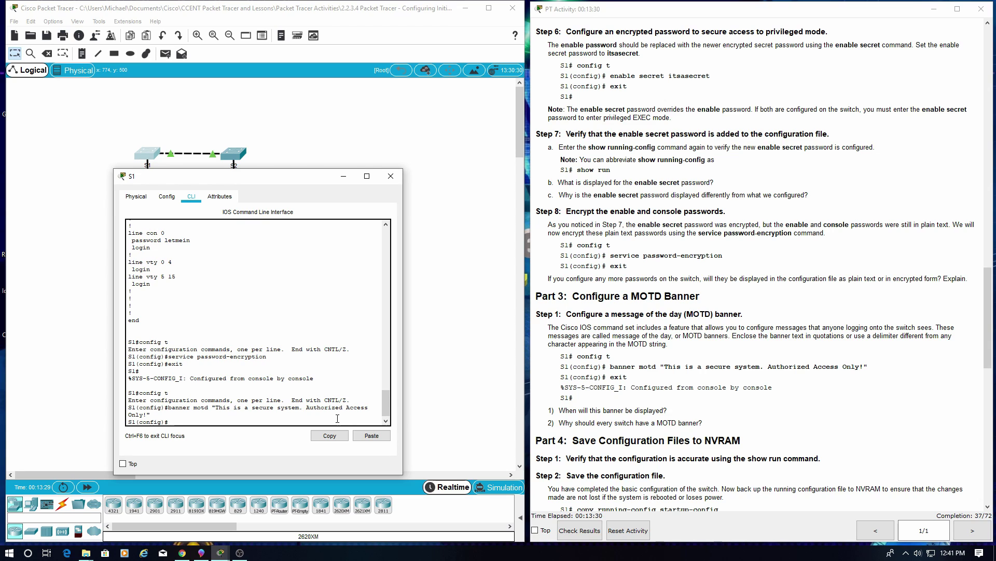
text(exit)
key(Return)
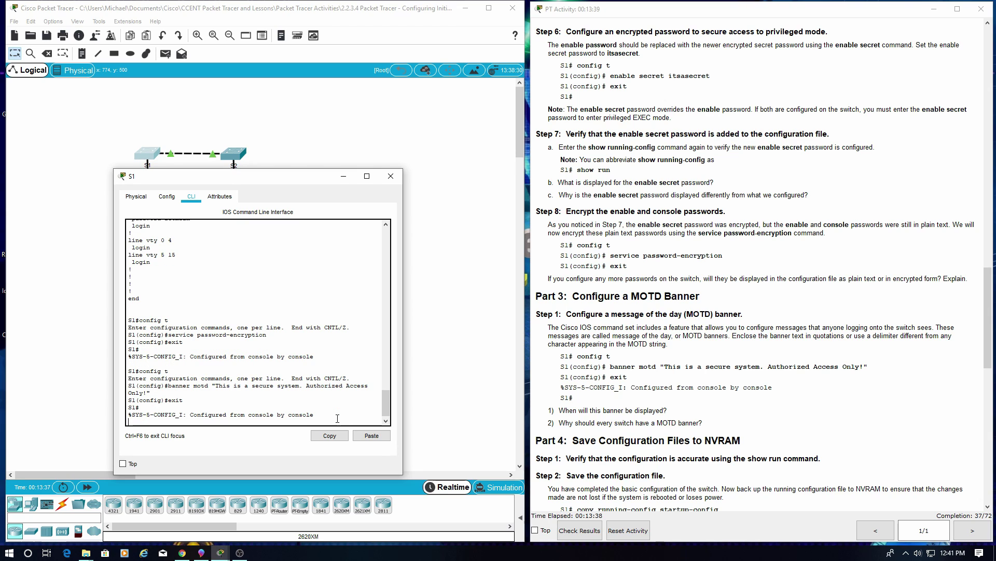
key(Return)
Run copy running-config startup-config on S1, accepting the default startup-config filename
click(240, 552)
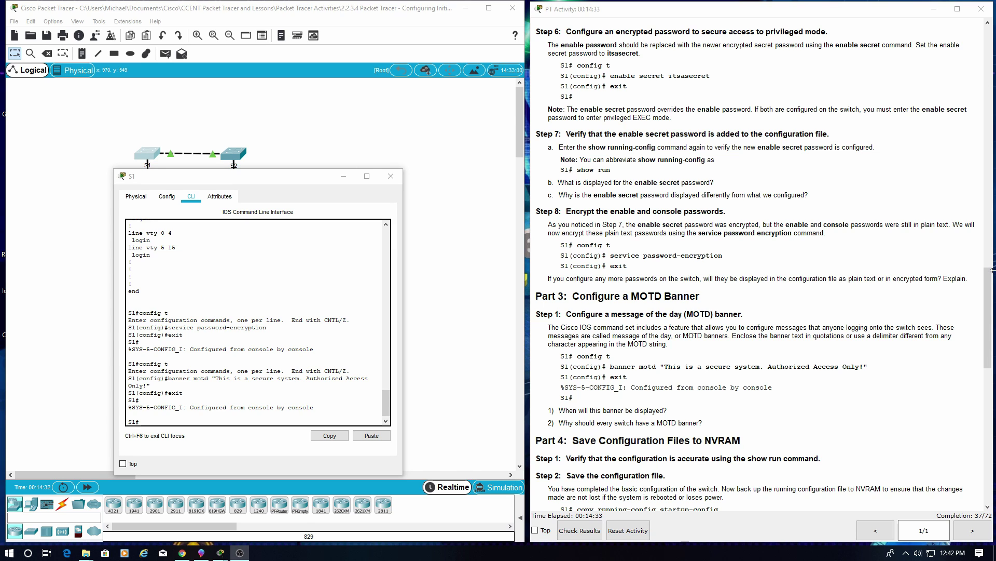
scroll(799, 291, down, 2)
scroll(798, 291, down, 3)
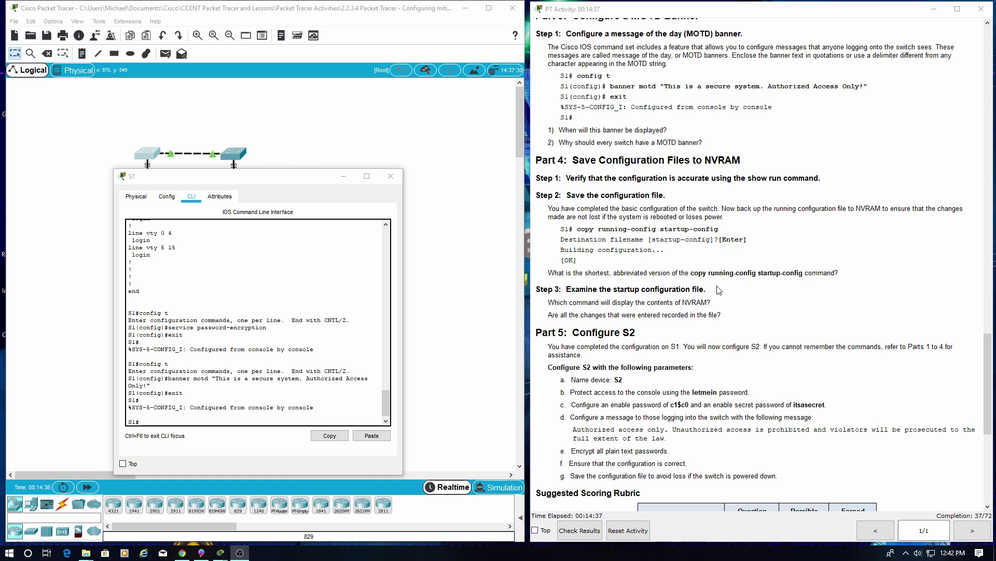
click(265, 420)
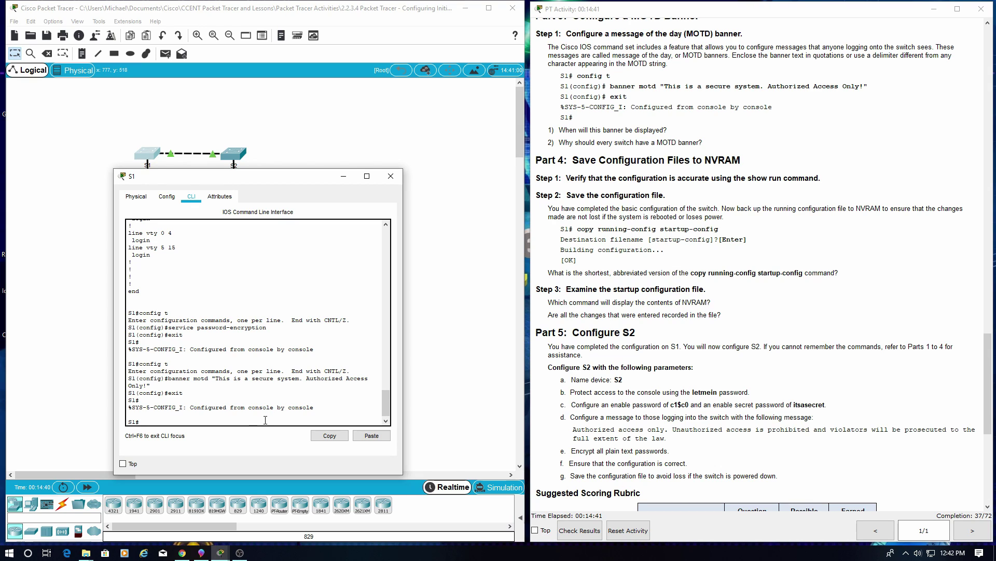
text(copy running-config s)
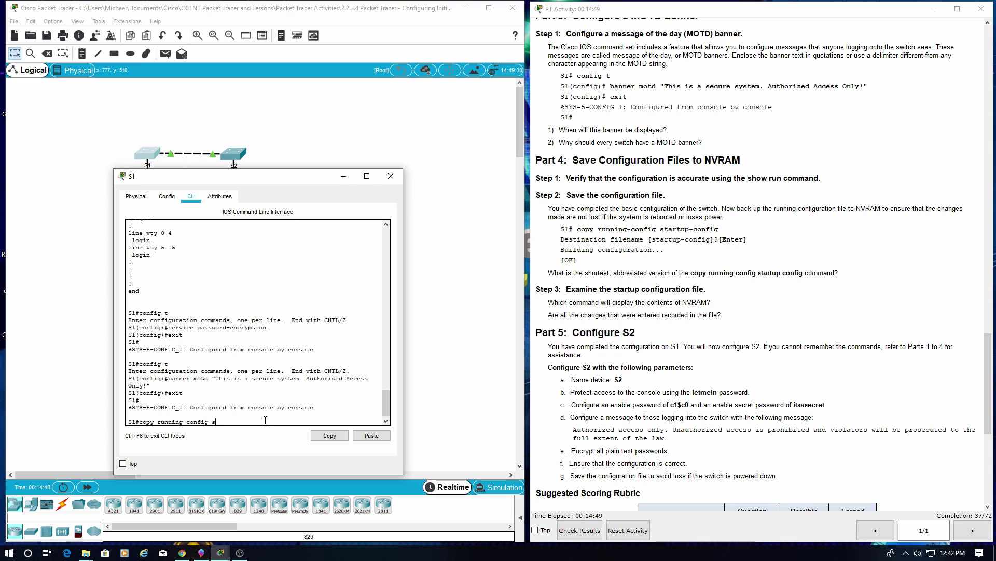
text(tartup-config)
key(Return)
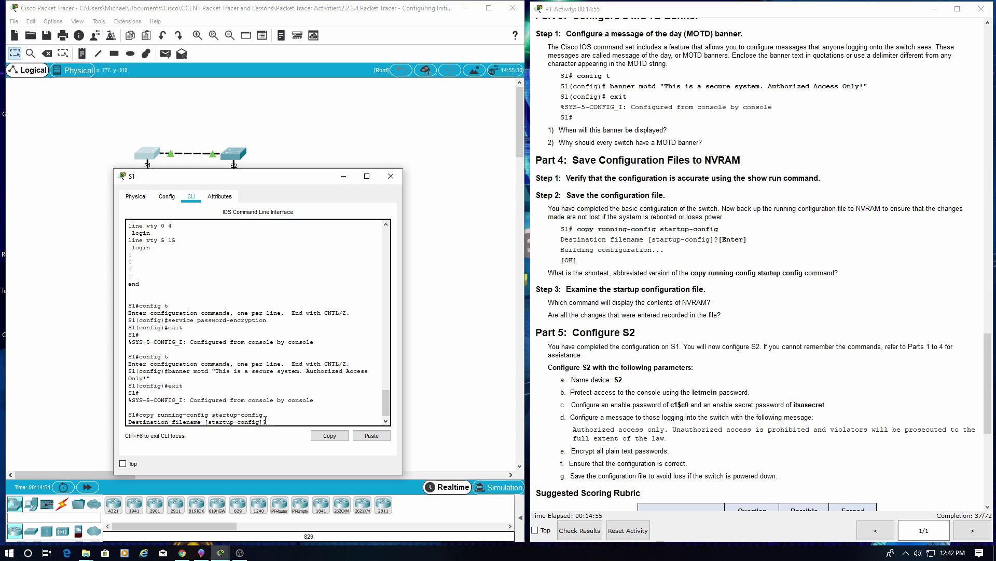
key(Return)
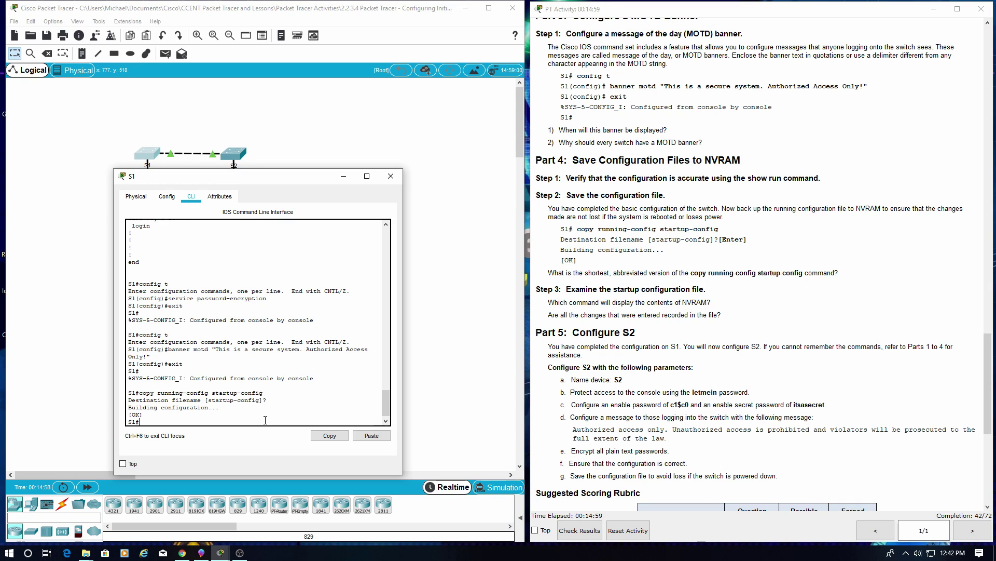
key(alt+Tab)
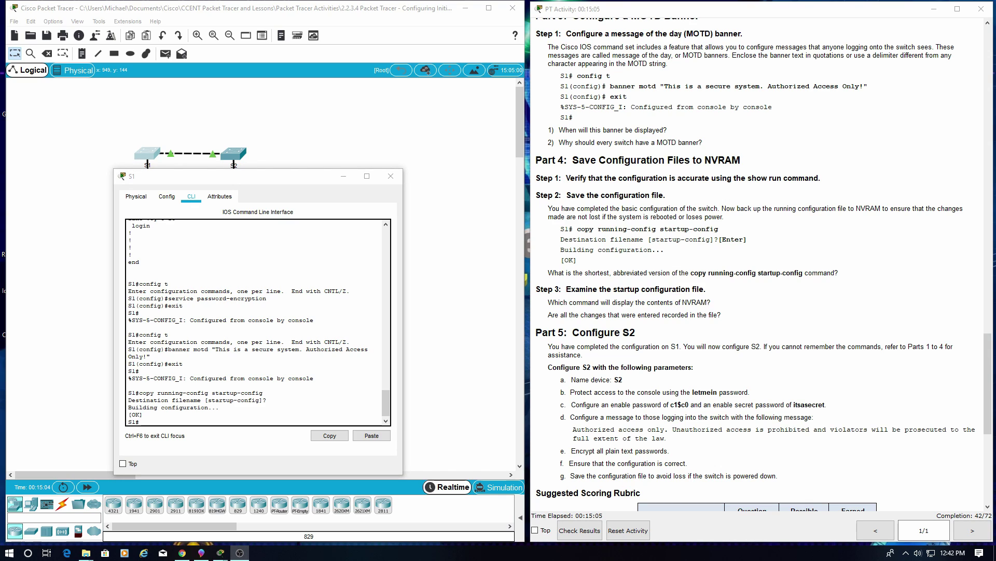
key(alt+Tab)
Open switch S2's configuration window and bring up its CLI prompt
drag(234, 178, 242, 191)
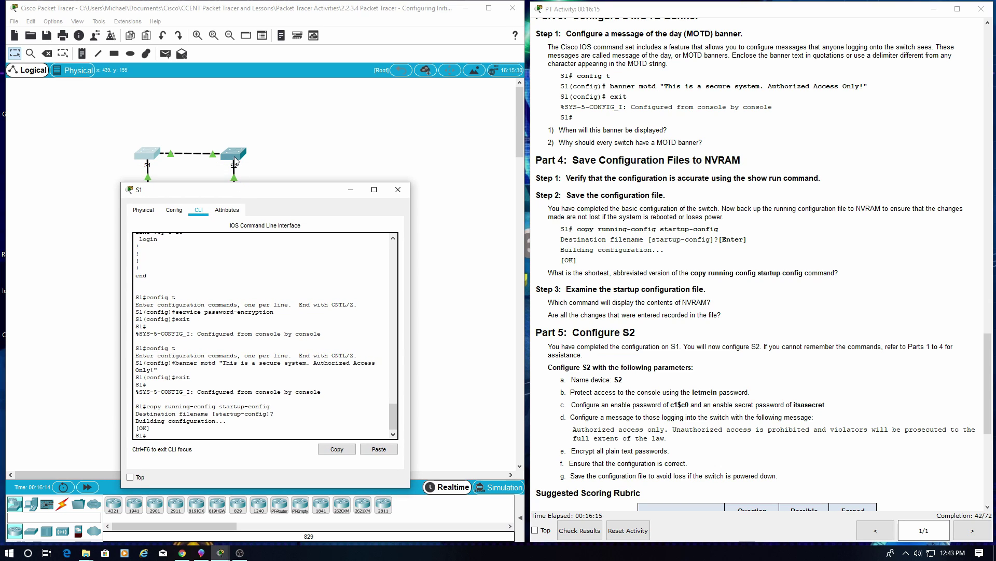
click(235, 161)
drag(434, 124, 230, 214)
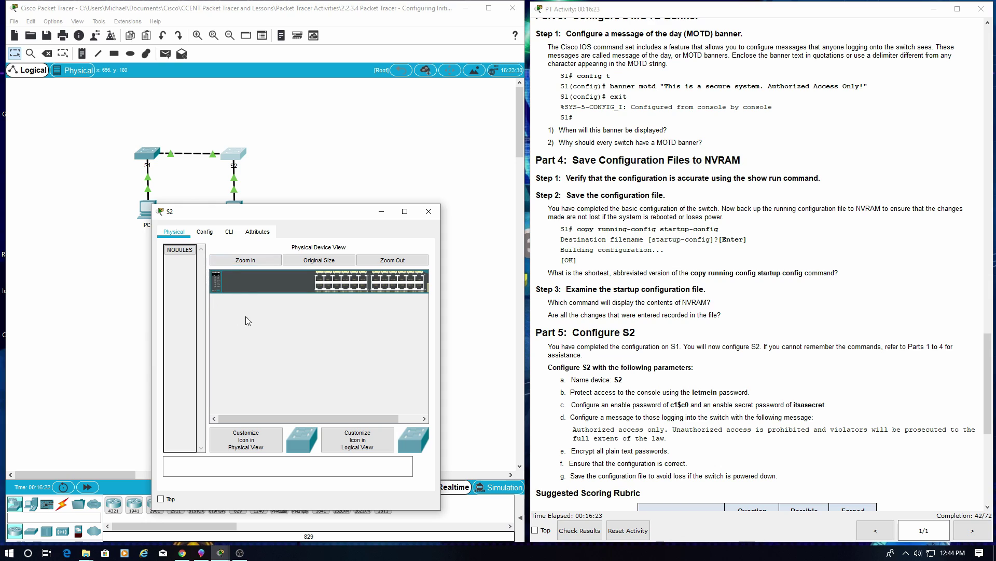
click(229, 231)
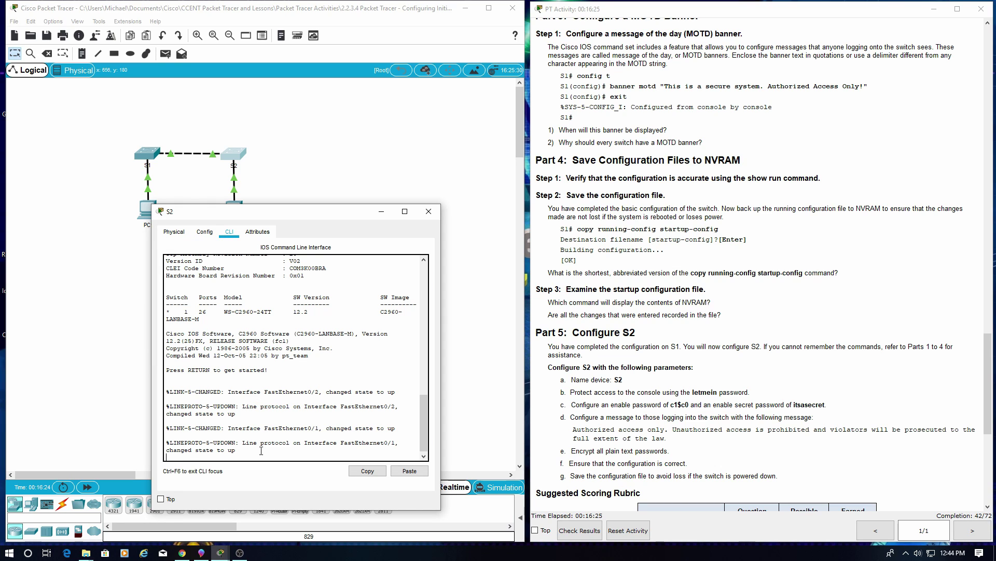
key(Return)
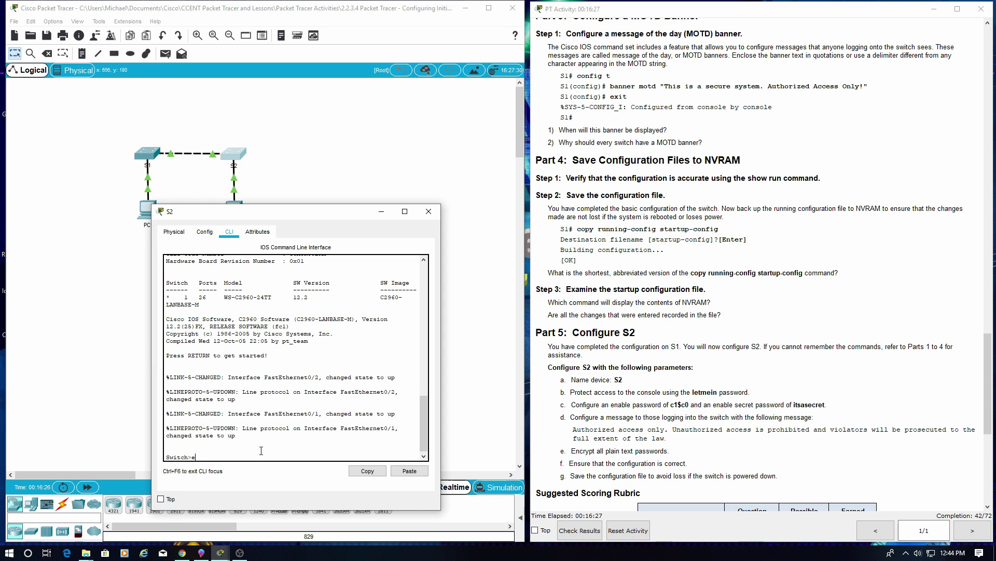
Enter privileged and global configuration mode on S2 and set hostname S2
text(en)
key(Return)
text(ch#con)
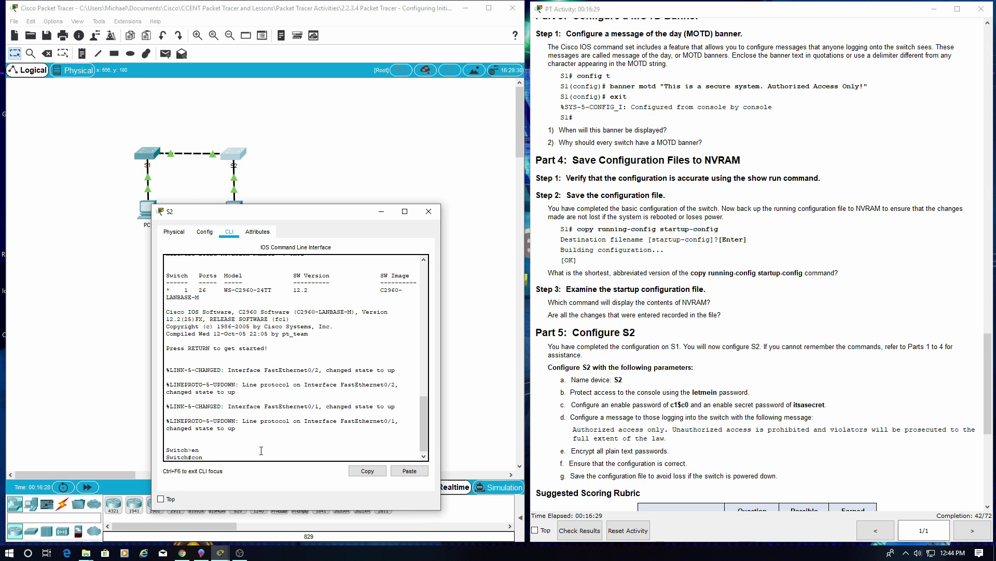
text(fig t)
key(Return)
text(hostna)
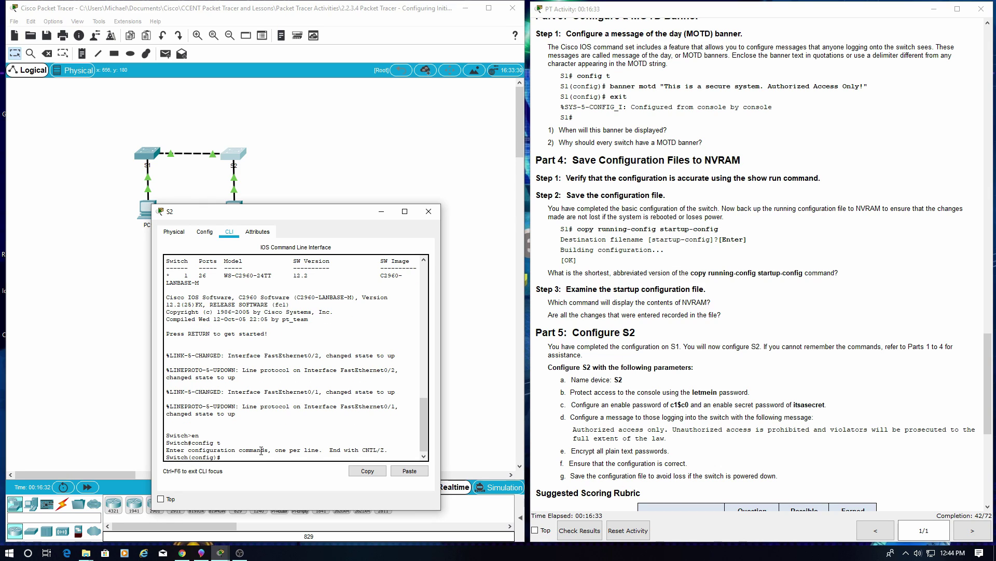
text(me S2)
key(Return)
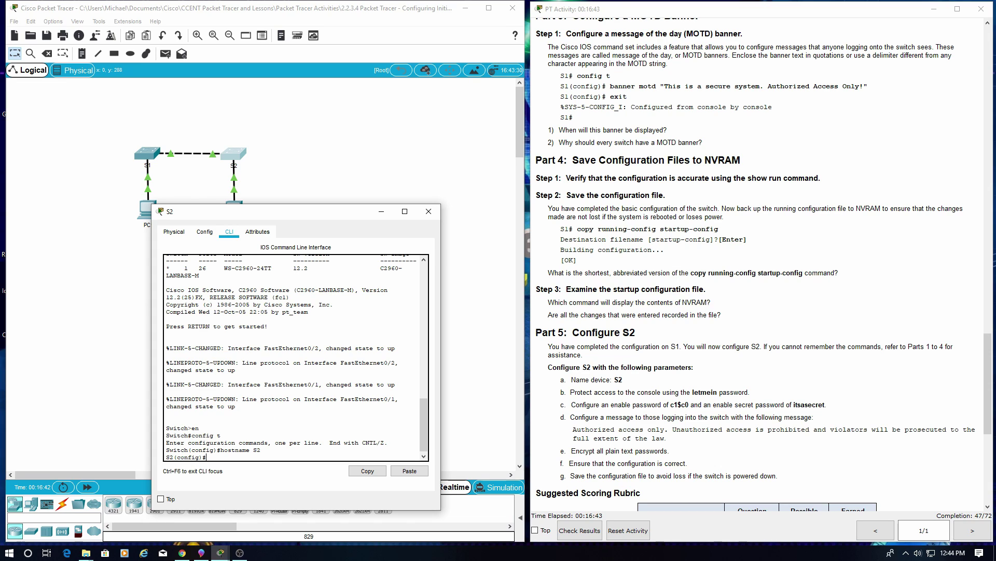
key(alt+Tab)
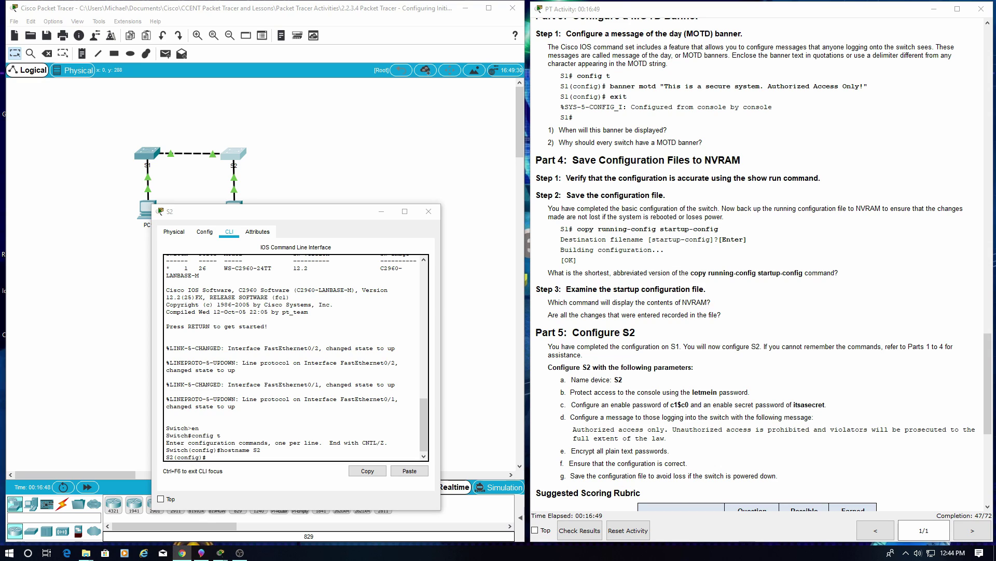
Set the lab's console password on S2's line console 0 and enable login
click(278, 455)
text(l)
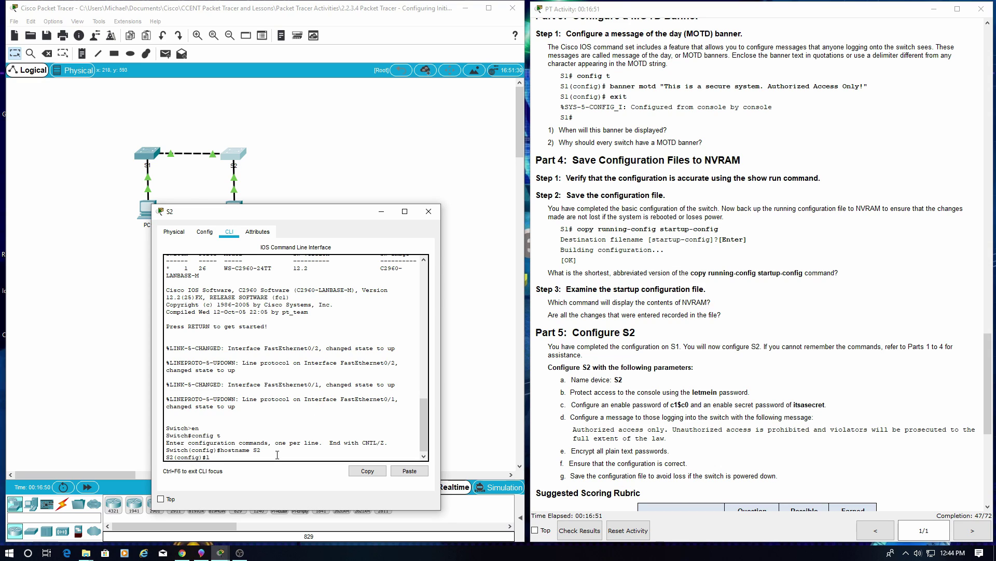
text(ine console 0)
key(Return)
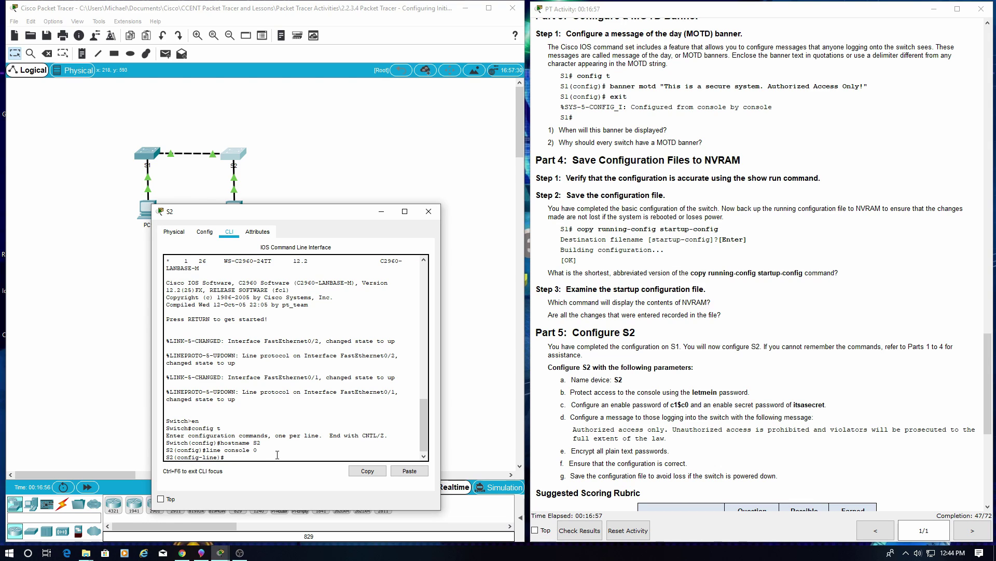
text(password letmein)
key(Return)
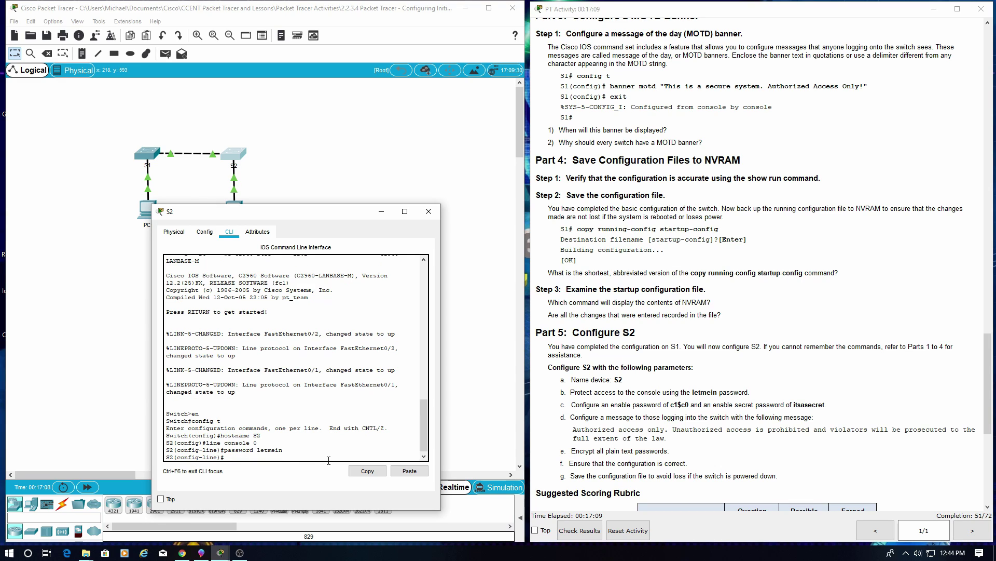
text(login)
key(Return)
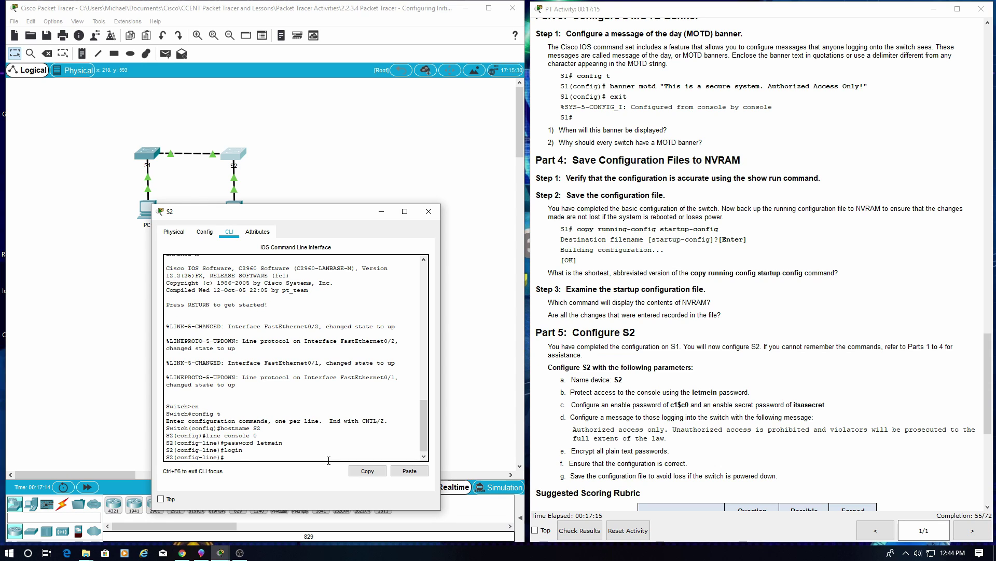
scroll(881, 283, down, 3)
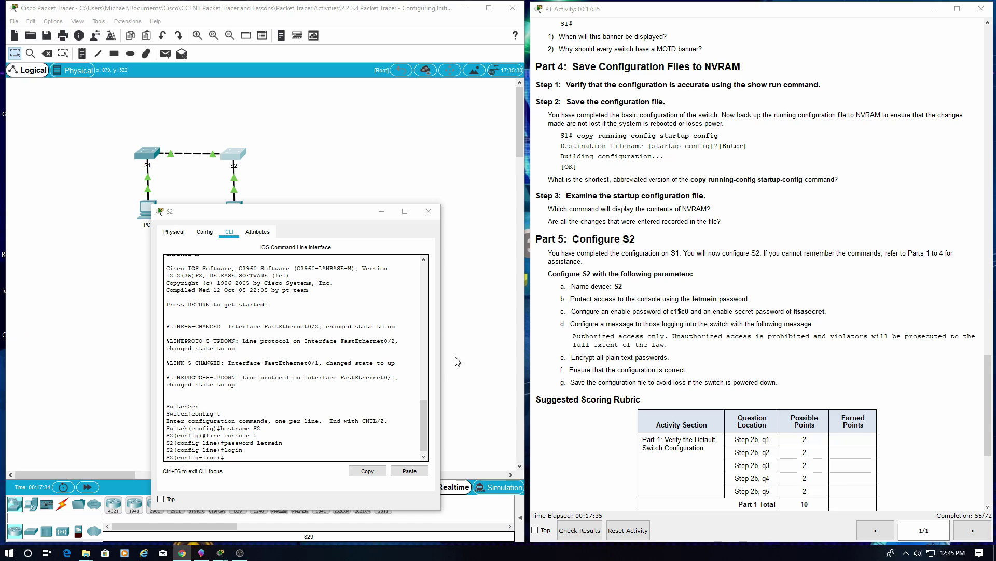
Set S2's enable password and enable secret to the lab-assigned values
click(236, 458)
text(en)
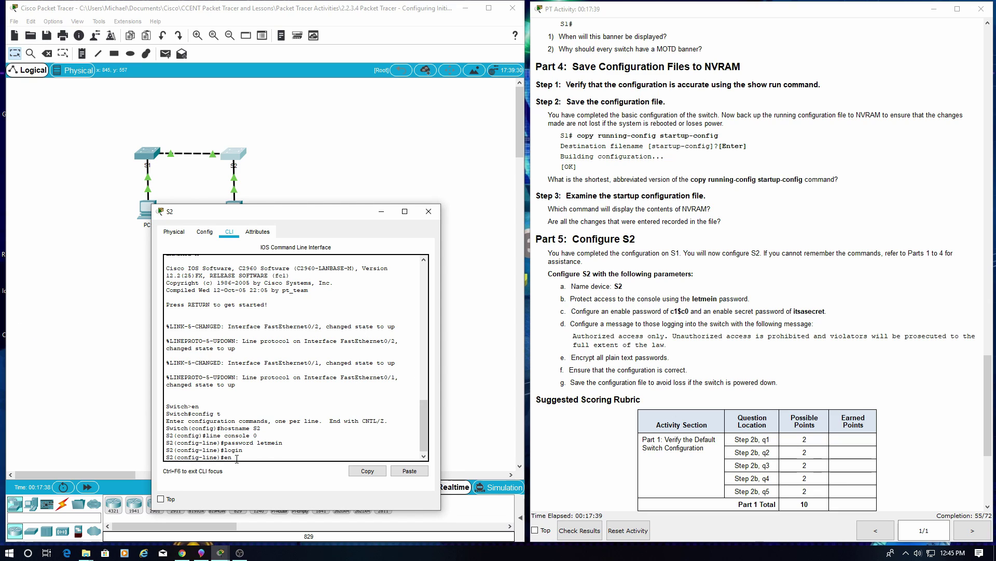
text(able password cl$c0)
key(Return)
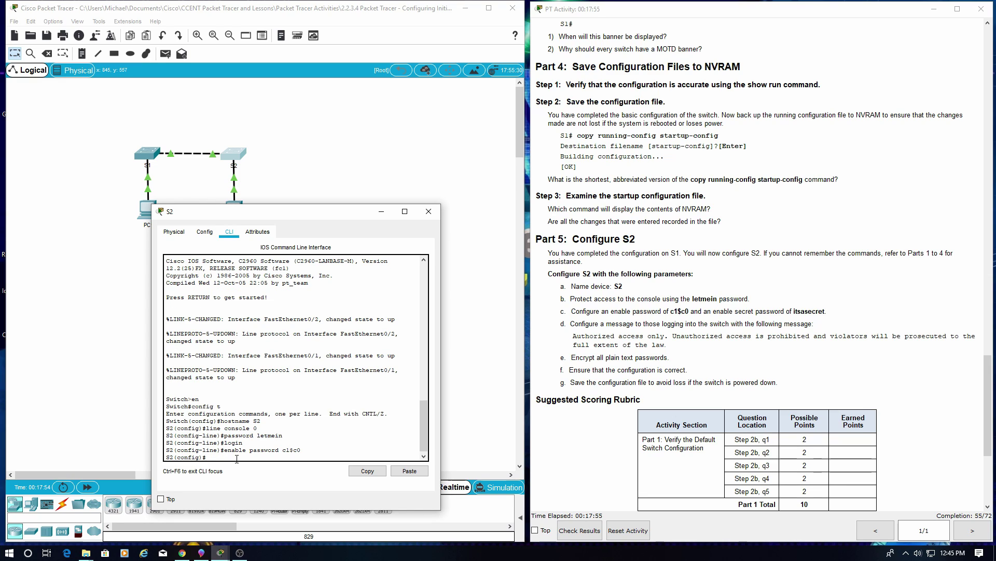
text(enable secret itsasecret)
key(Return)
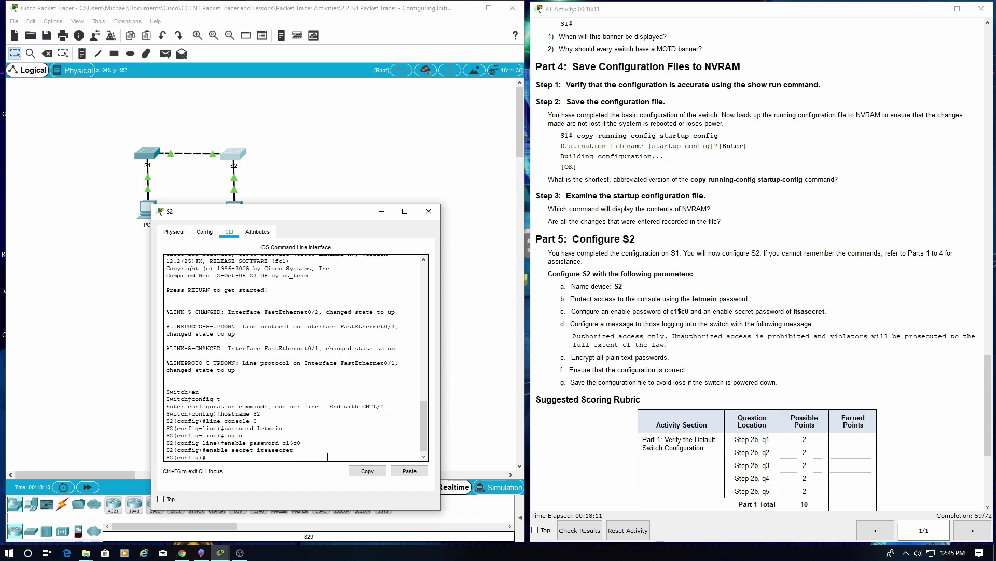
key(alt+Tab)
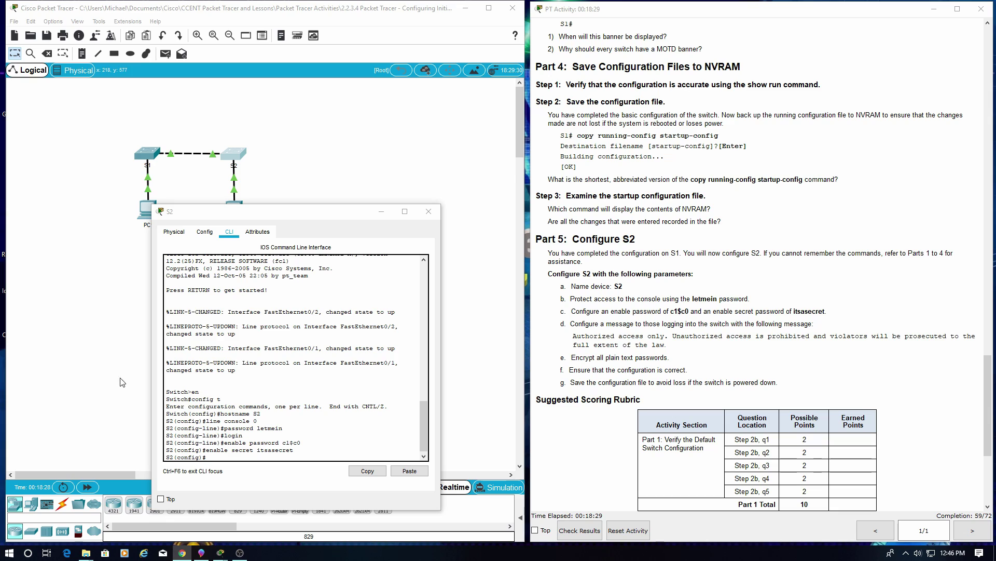
Set S2's $-delimited MOTD banner: 'Authorized access only… violators will be prosecuted to the full extent of the law.'
click(223, 458)
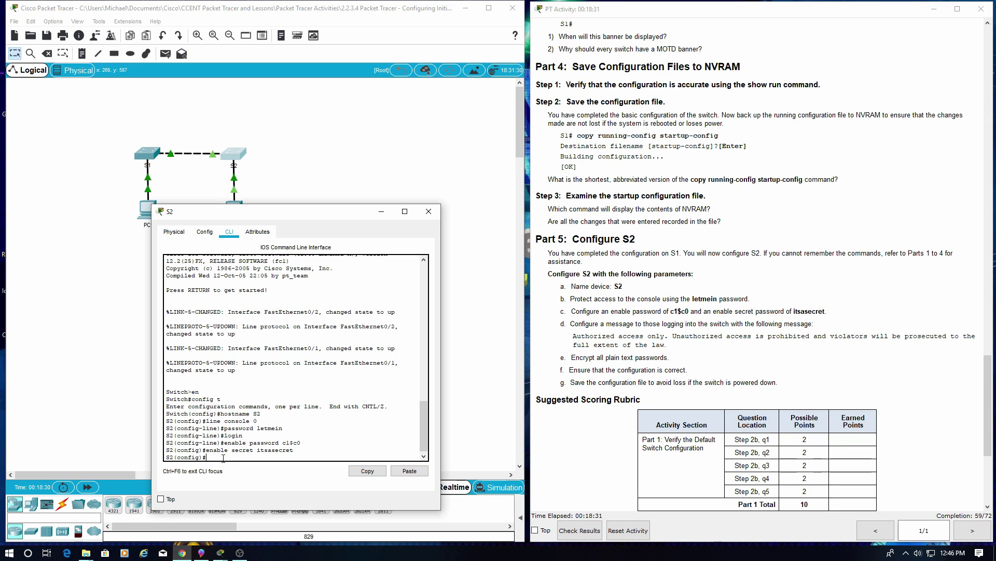
text(banner)
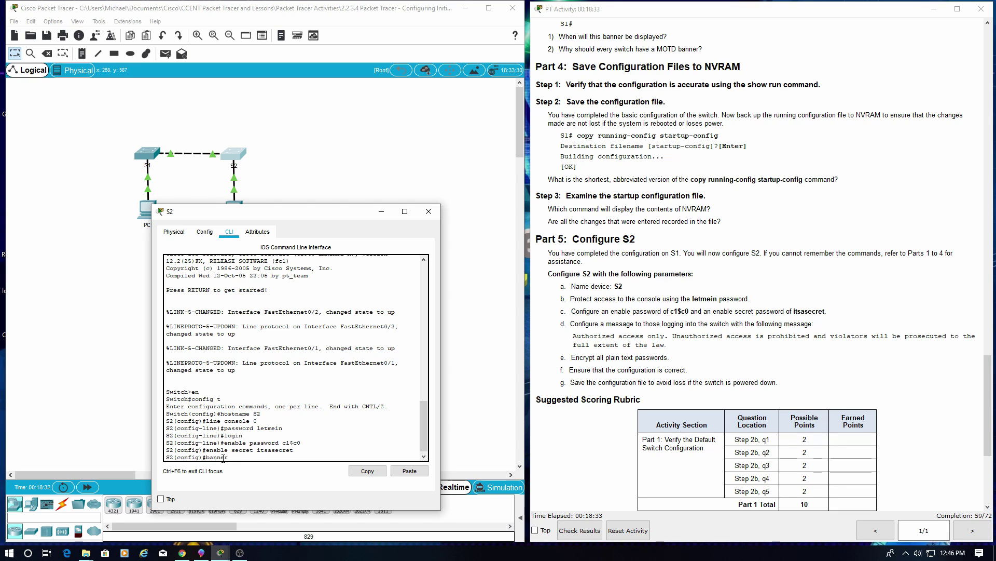
text( motd)
text($Authorized access only. Unauthorized access)
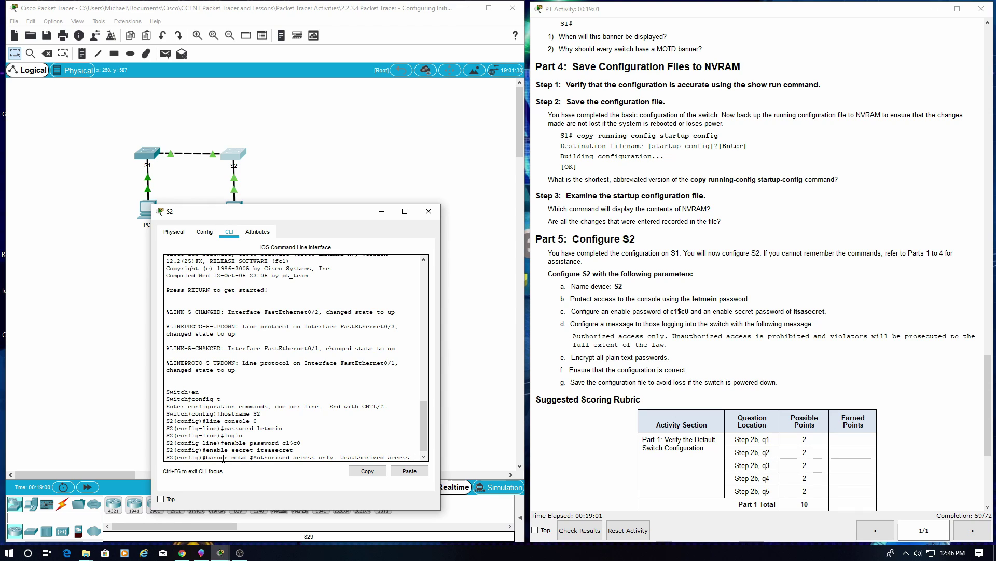
text( is pro)
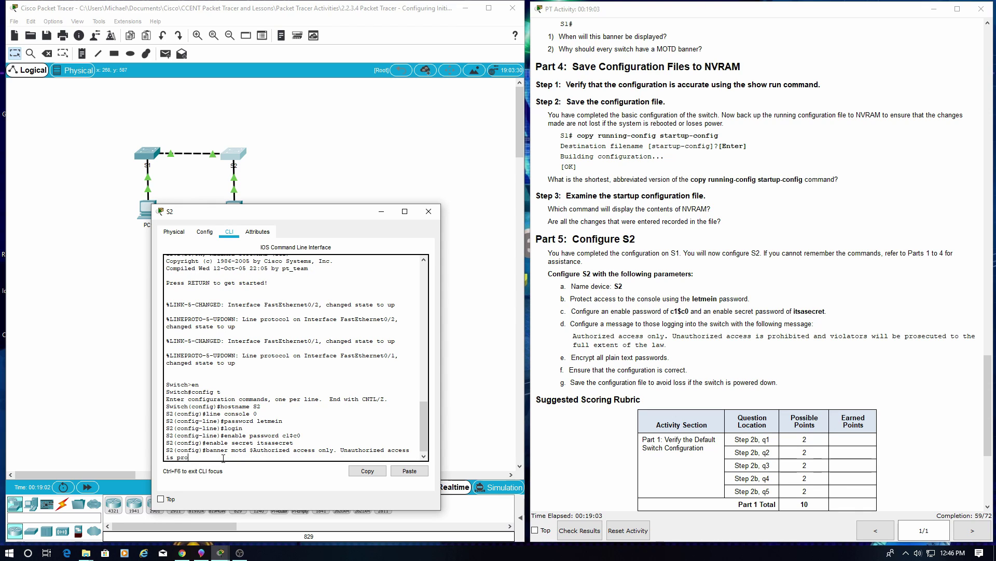
text(hibited and violators will be prosecuted to the full extent)
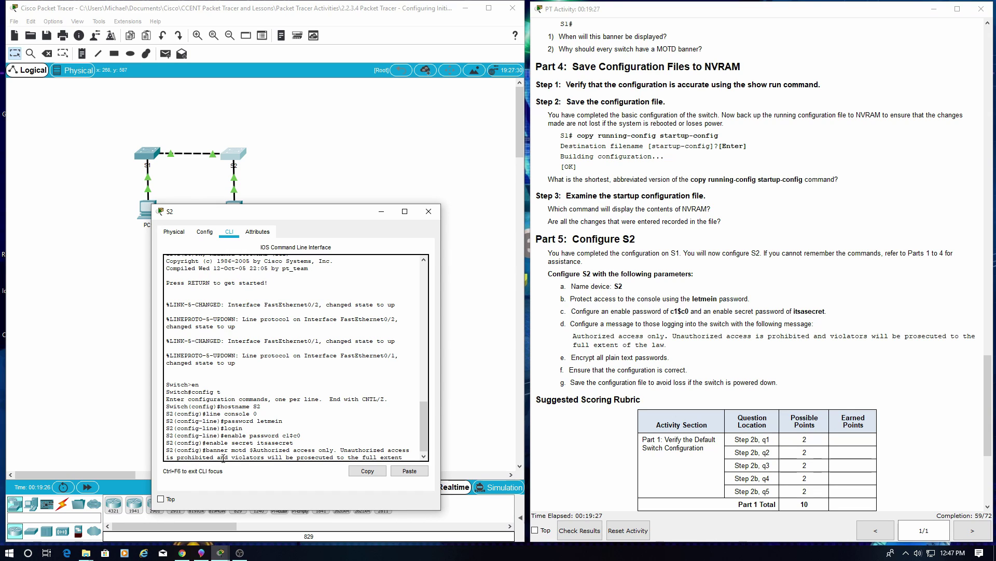
text( of the law.$)
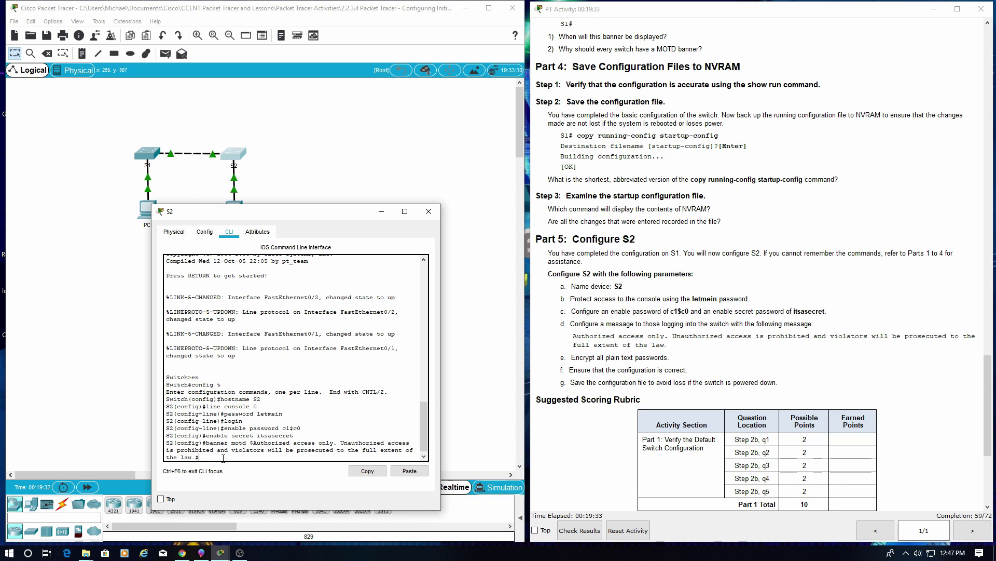
key(Return)
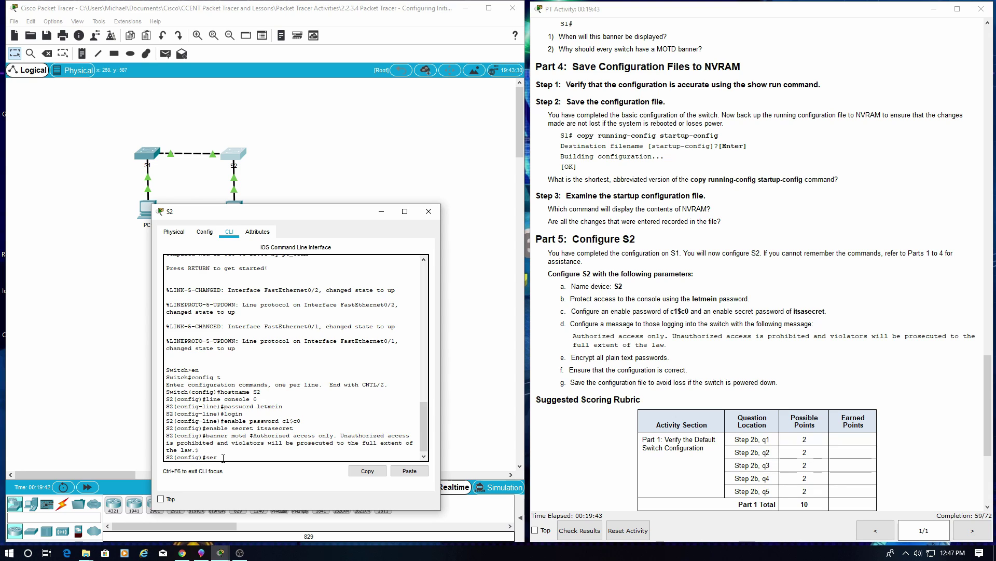
Enable service password-encryption on S2
text(service password-)
text(encryption)
key(Return)
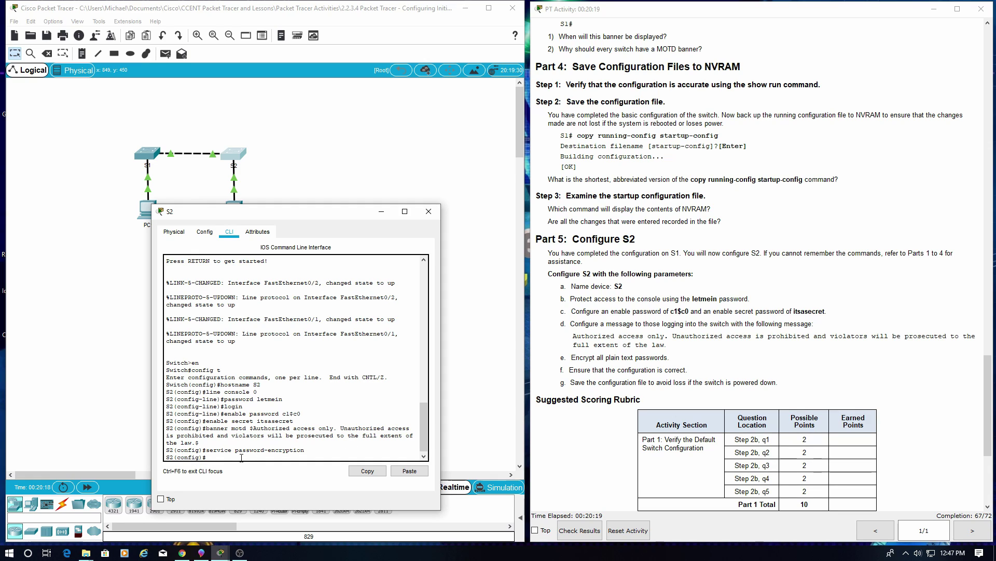
Save S2's configuration with do copy running-config startup-config
text(do copy running-config startup-config)
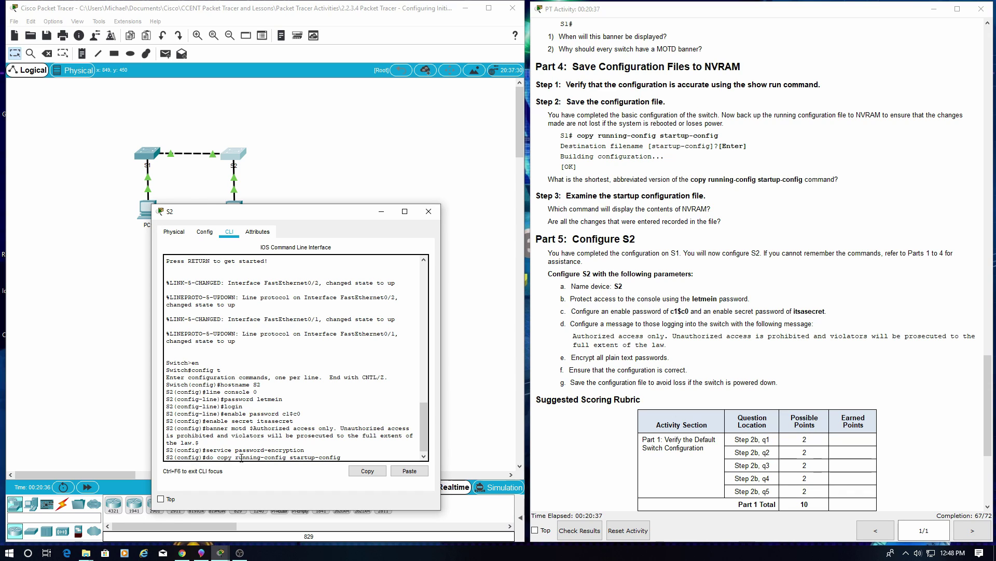
key(Return)
key(Return)
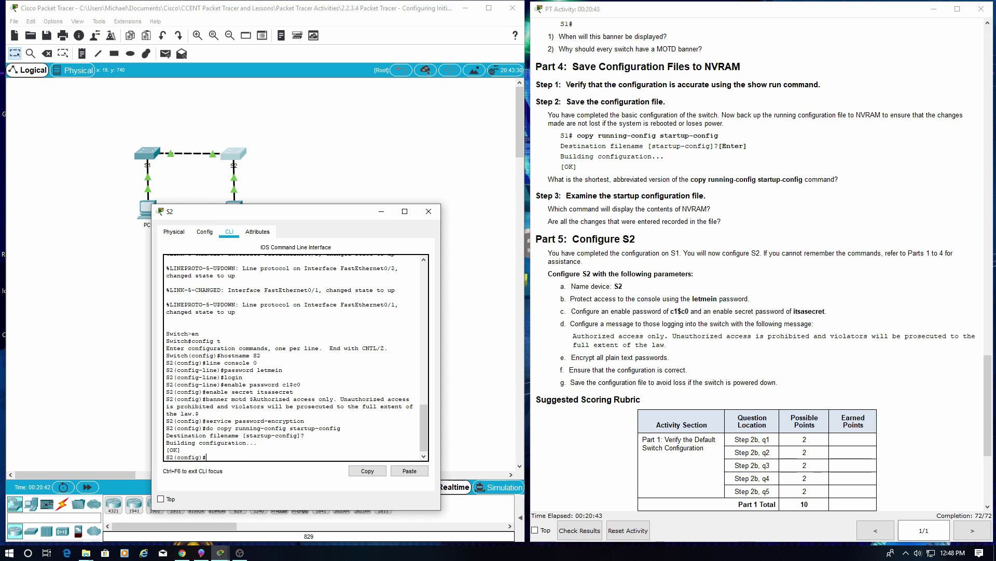
click(98, 153)
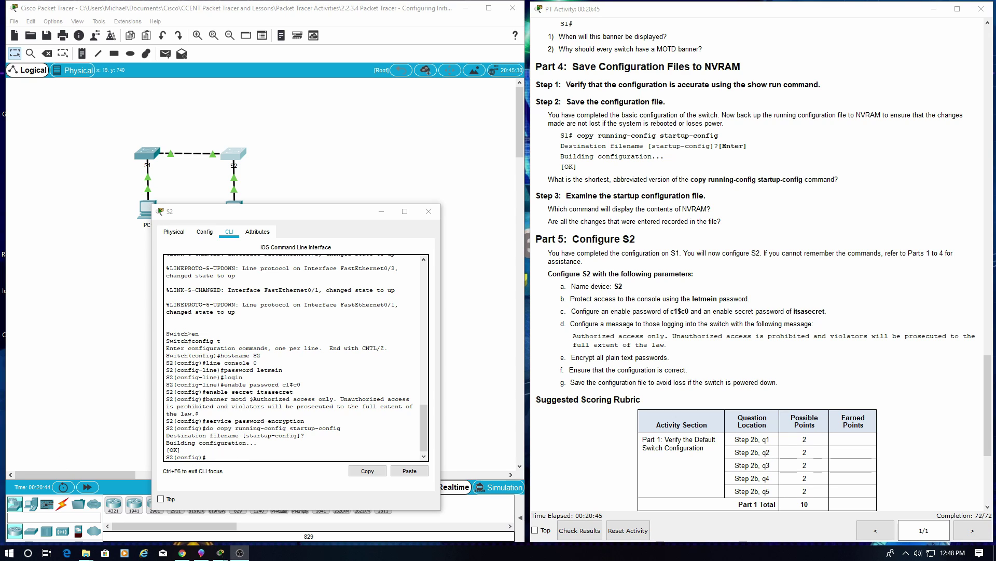
scroll(725, 288, down, 3)
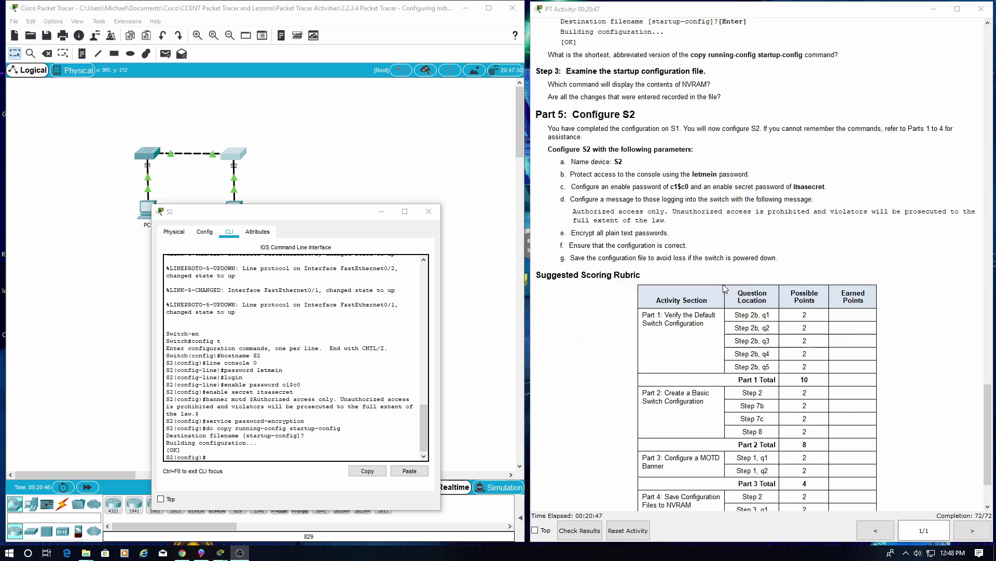